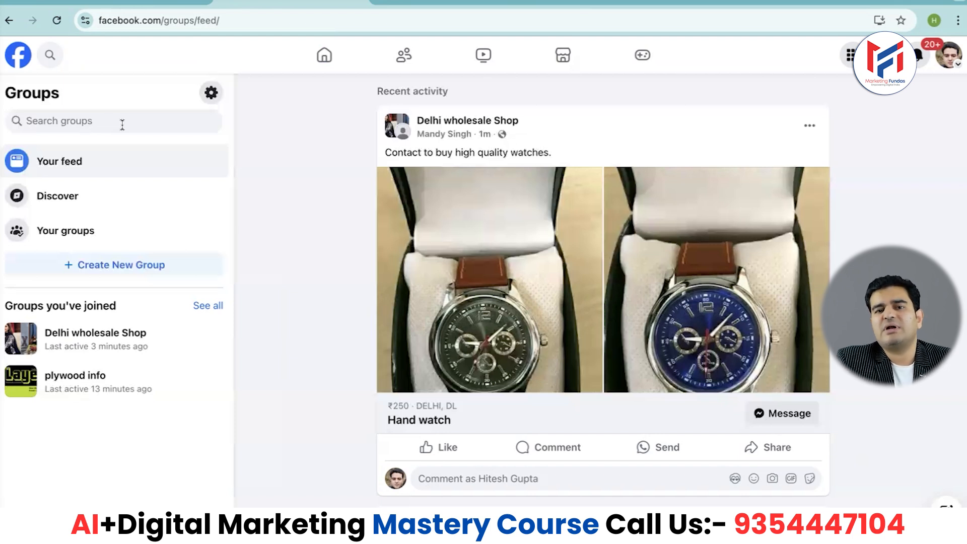
# Search the groups for "digital marketing".
pyautogui.click(109, 125)
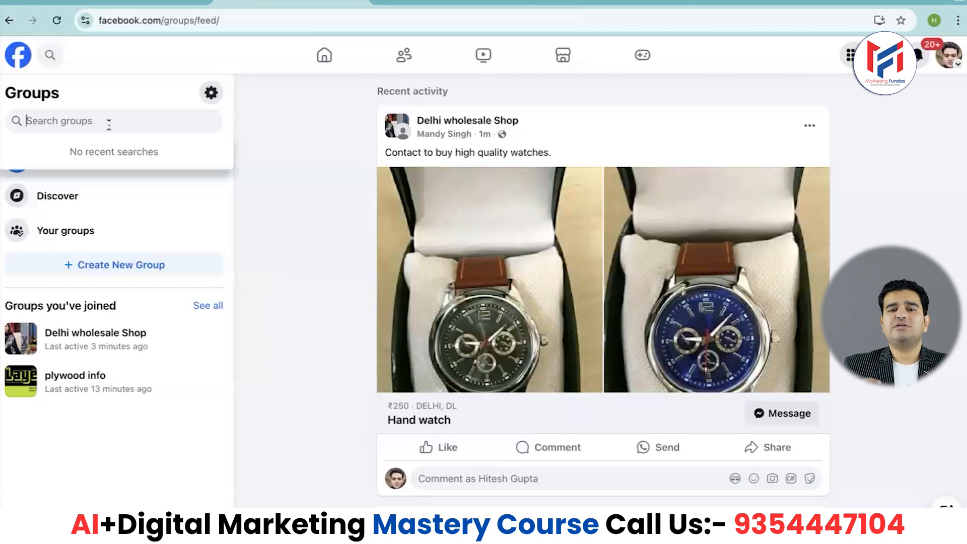
pyautogui.write('digital marketing')
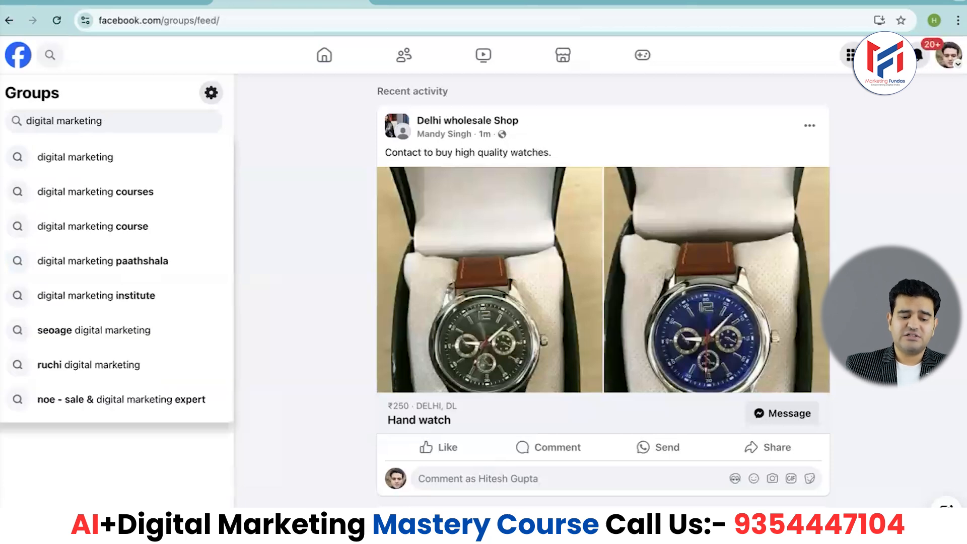
pyautogui.press('Return')
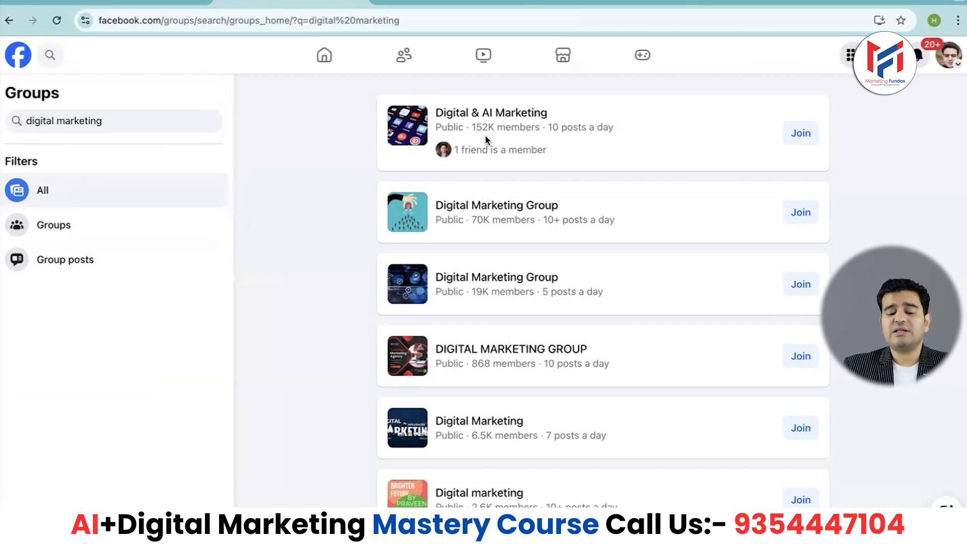
# Examine the digital marketing groups in the search results, comparing their member numbers and posting frequency.
pyautogui.scroll(-1, 356, 264)
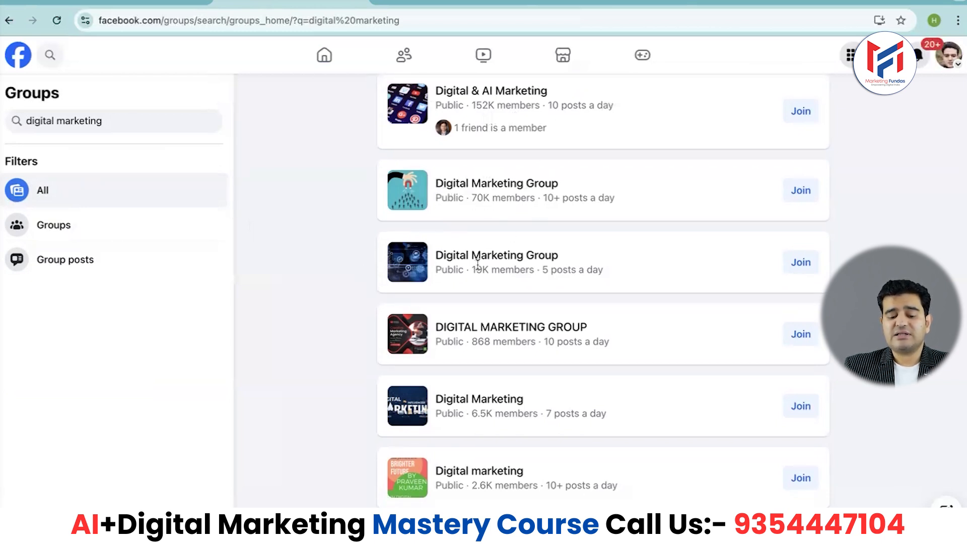
pyautogui.scroll(-2, 476, 262)
pyautogui.scroll(-4, 468, 312)
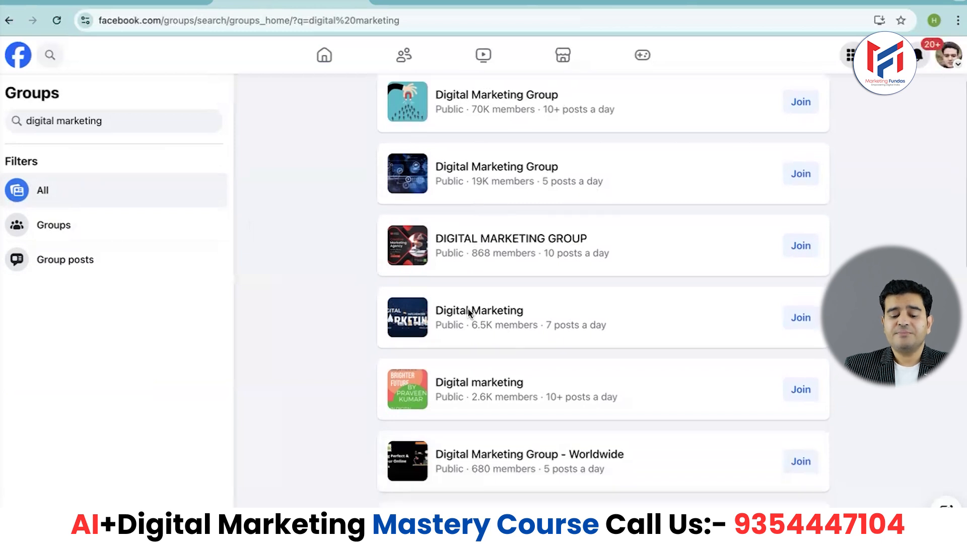
pyautogui.scroll(-2, 468, 313)
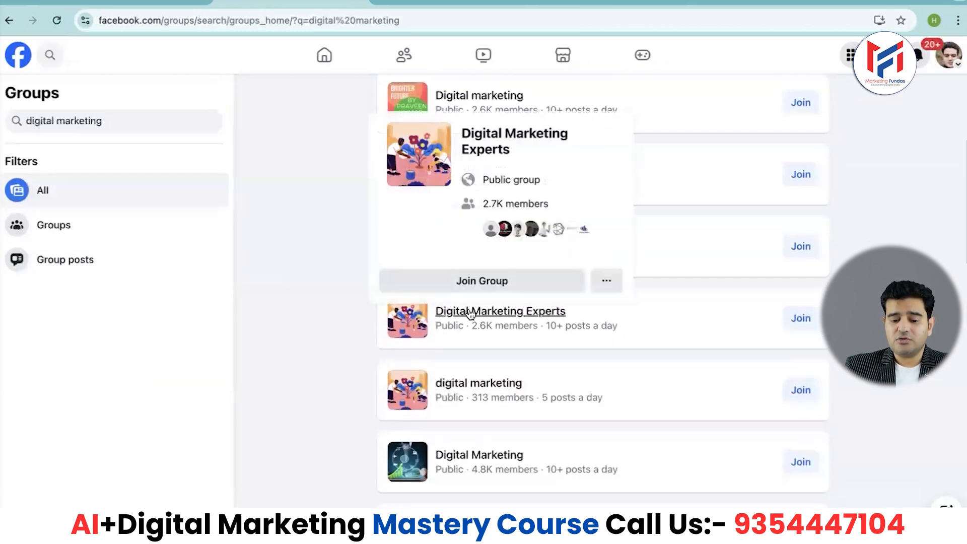
pyautogui.moveTo(490, 244)
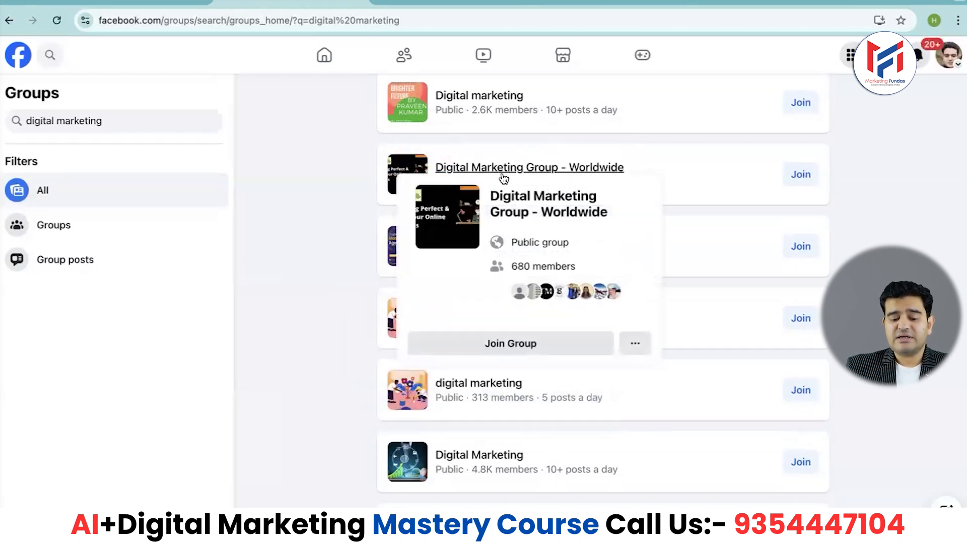
pyautogui.scroll(-5, 331, 346)
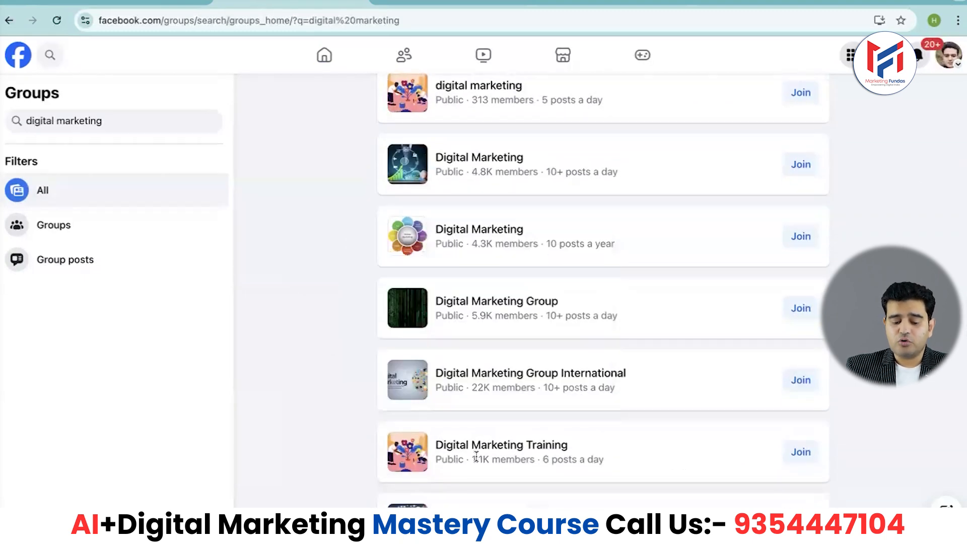
pyautogui.moveTo(491, 447)
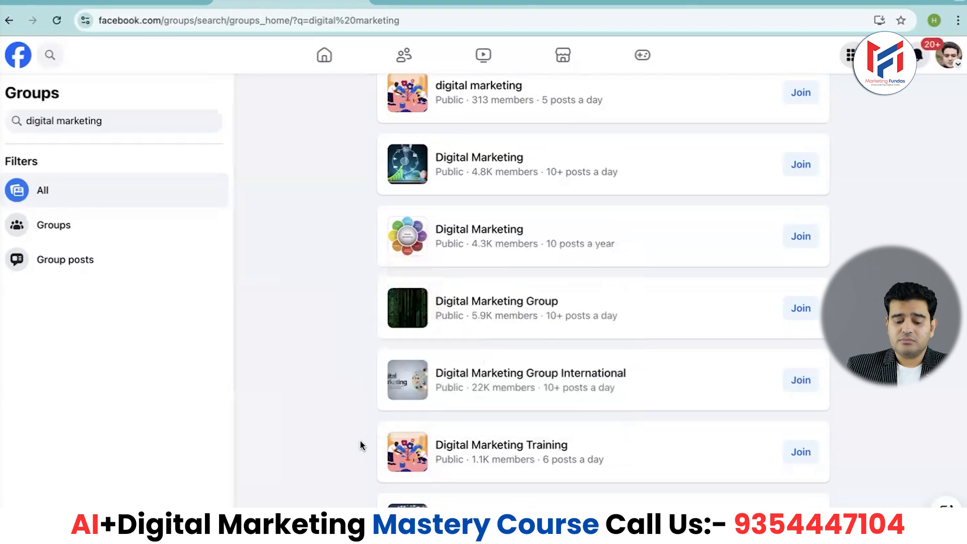
pyautogui.scroll(9, 361, 440)
pyautogui.scroll(3, 360, 440)
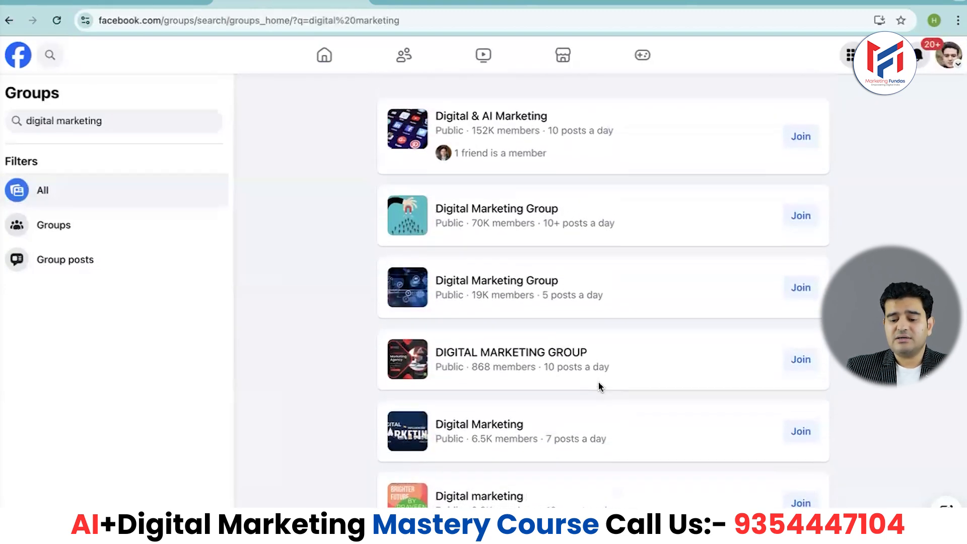
pyautogui.moveTo(542, 215)
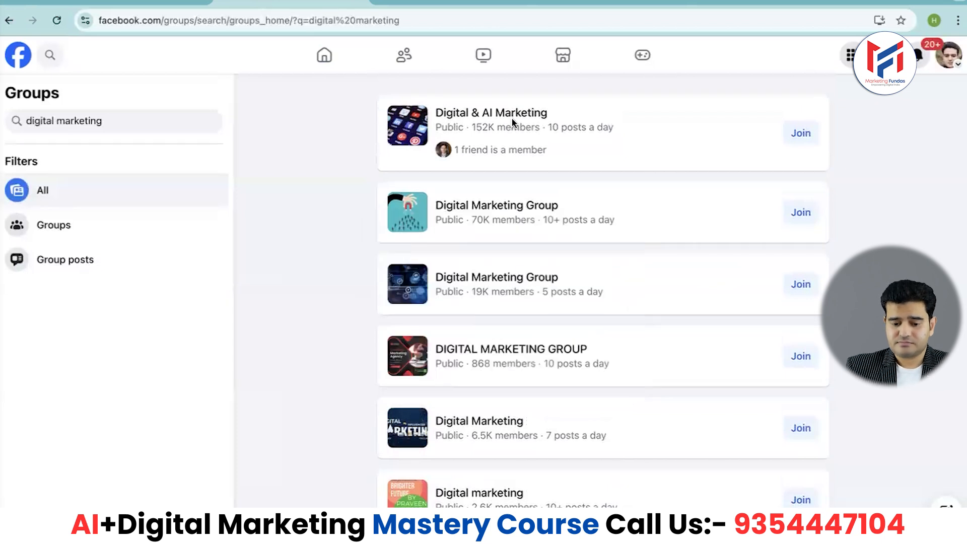
# Join the public Digital & AI Marketing group and open its page.
pyautogui.click(800, 134)
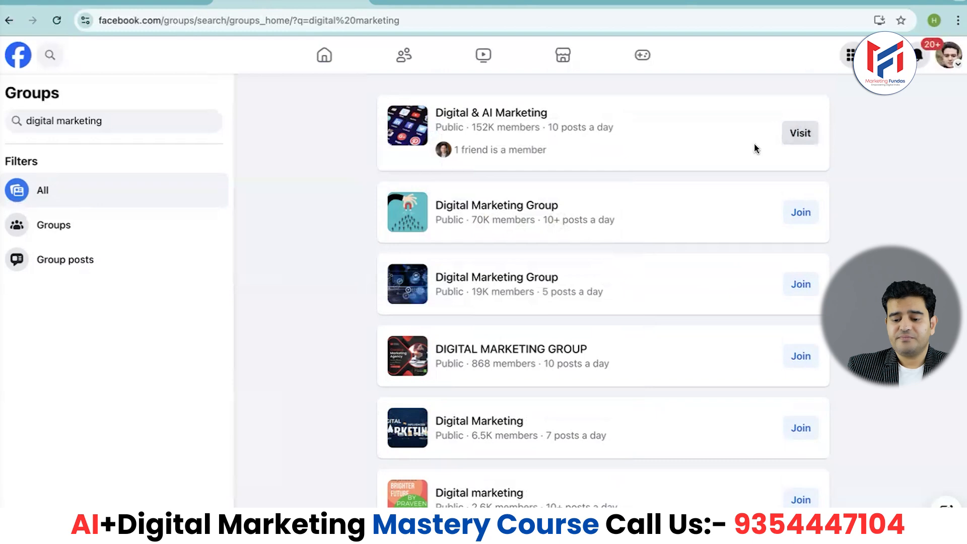
pyautogui.click(801, 133)
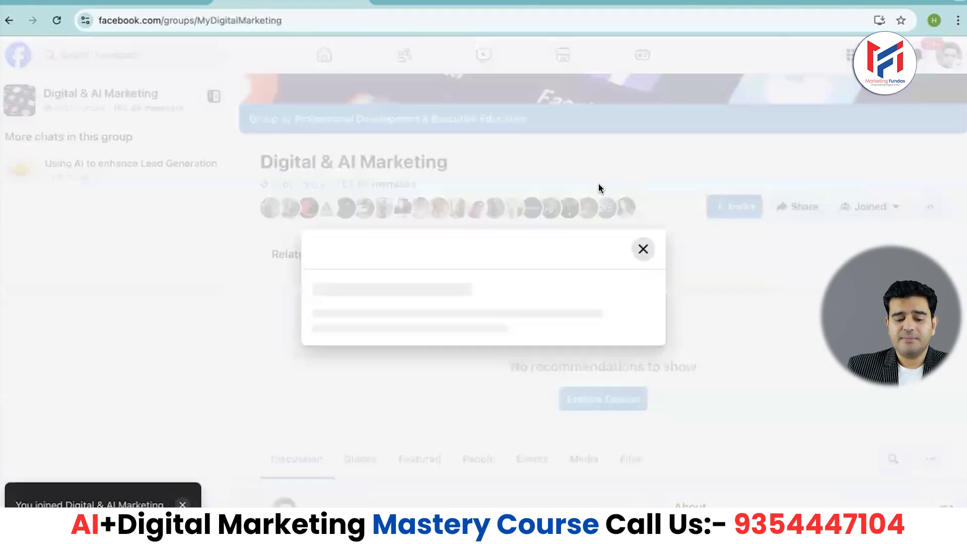
pyautogui.scroll(-3, 428, 333)
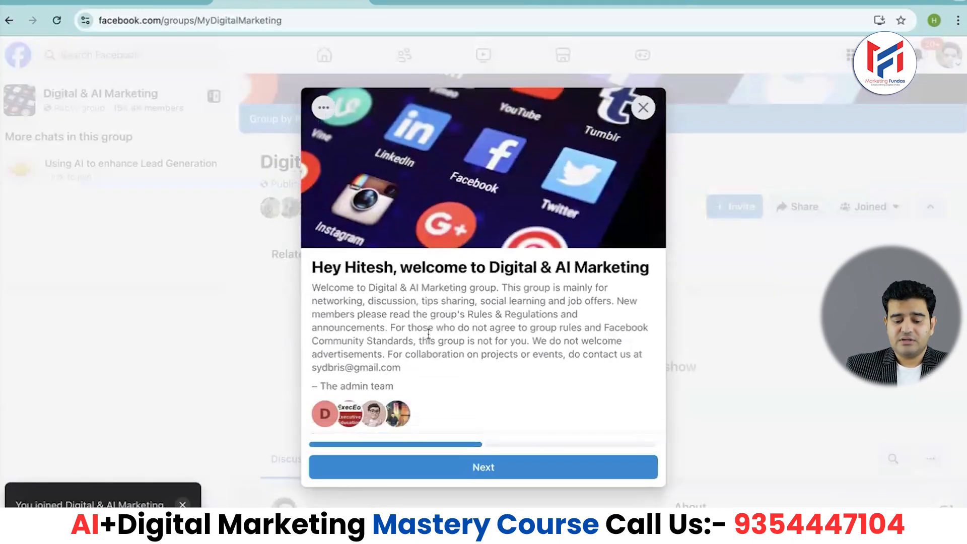
# Continue past the welcome message, read through all of the group's rules and acknowledge them.
pyautogui.click(480, 467)
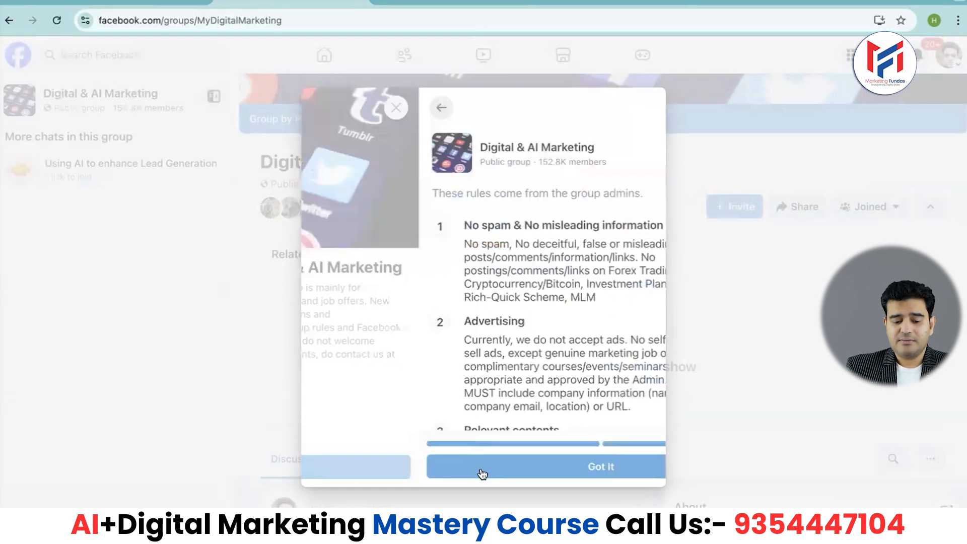
pyautogui.scroll(-5, 437, 286)
pyautogui.scroll(3, 436, 286)
pyautogui.scroll(-6, 436, 286)
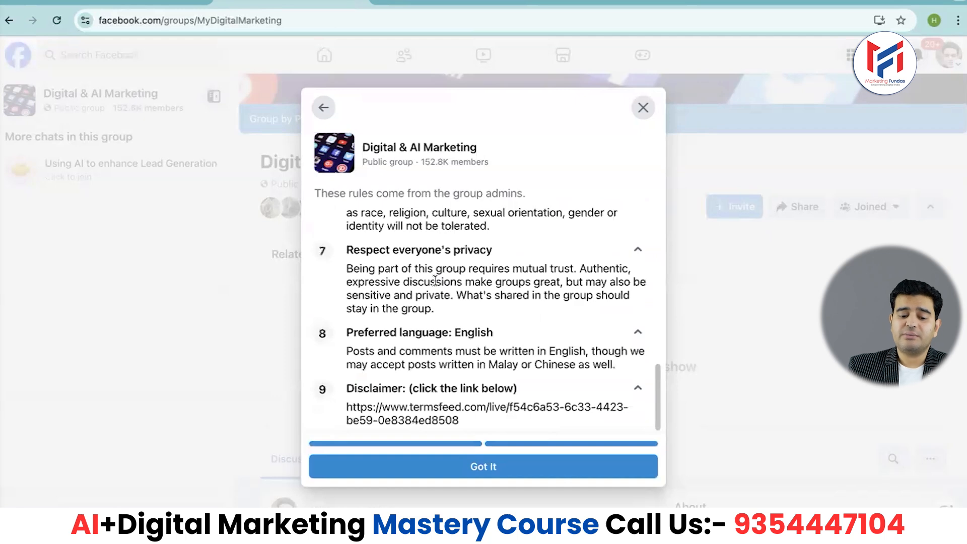
pyautogui.scroll(8, 485, 272)
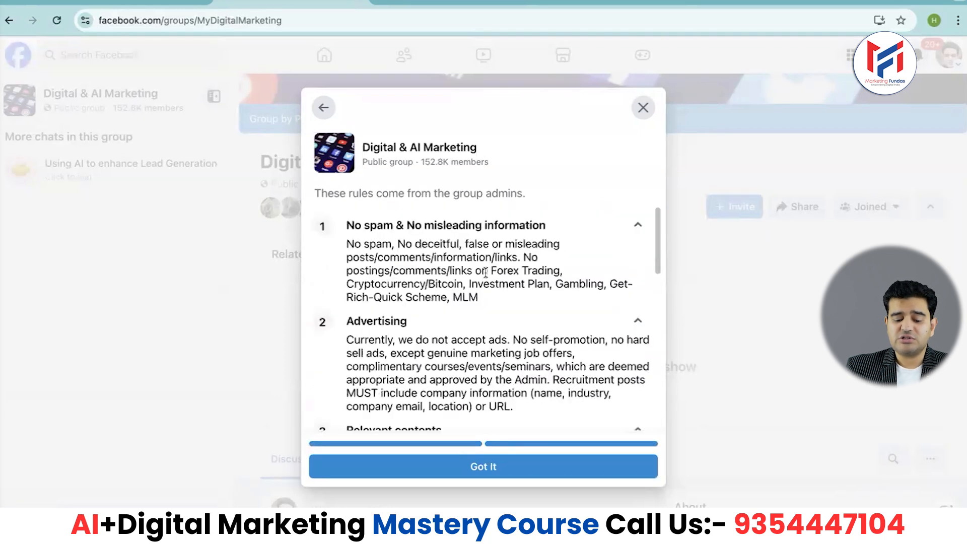
pyautogui.scroll(-5, 486, 272)
pyautogui.scroll(-3, 486, 272)
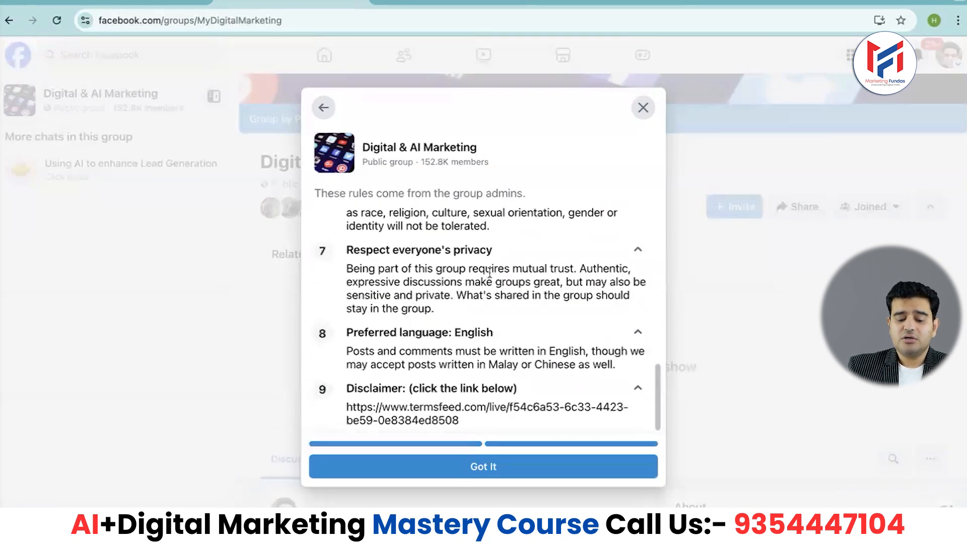
pyautogui.click(482, 467)
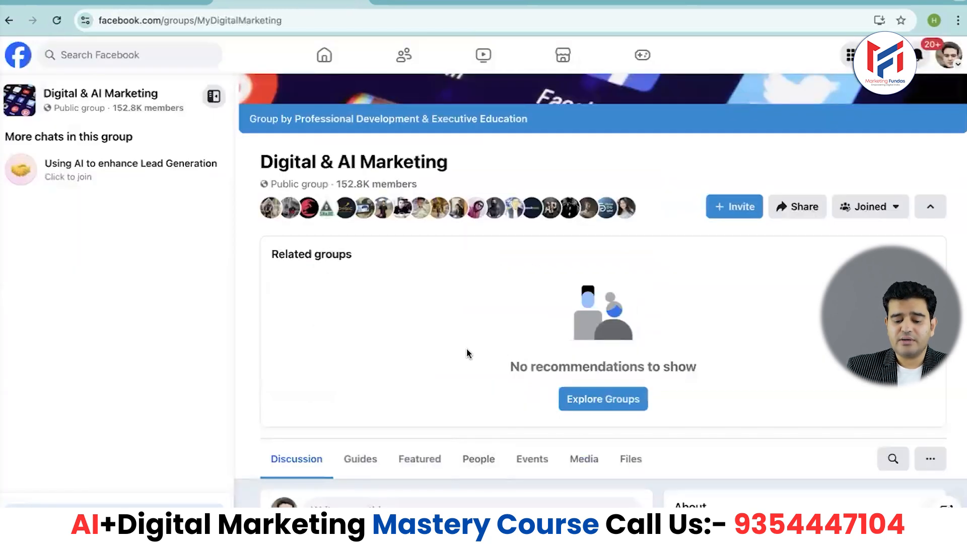
# Examine the Digital & AI Marketing group's page and the posts in its discussion feed.
pyautogui.scroll(-12, 437, 334)
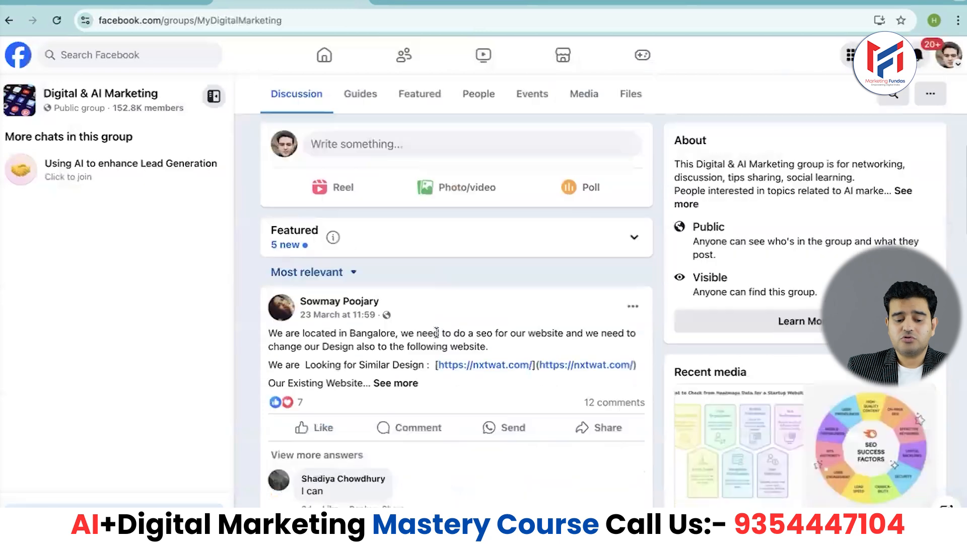
pyautogui.scroll(-10, 437, 337)
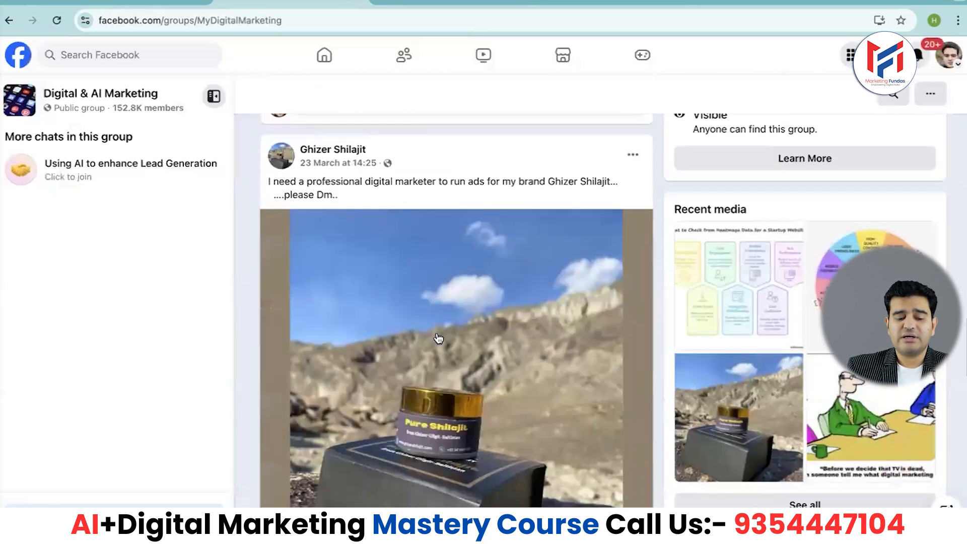
pyautogui.scroll(20, 438, 338)
pyautogui.scroll(-1, 438, 337)
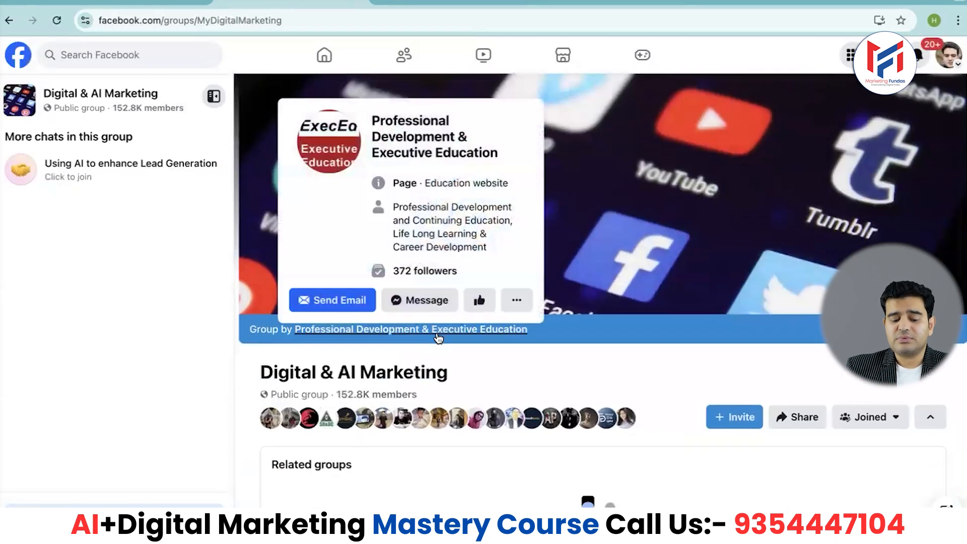
pyautogui.scroll(-5, 478, 298)
pyautogui.scroll(-4, 531, 341)
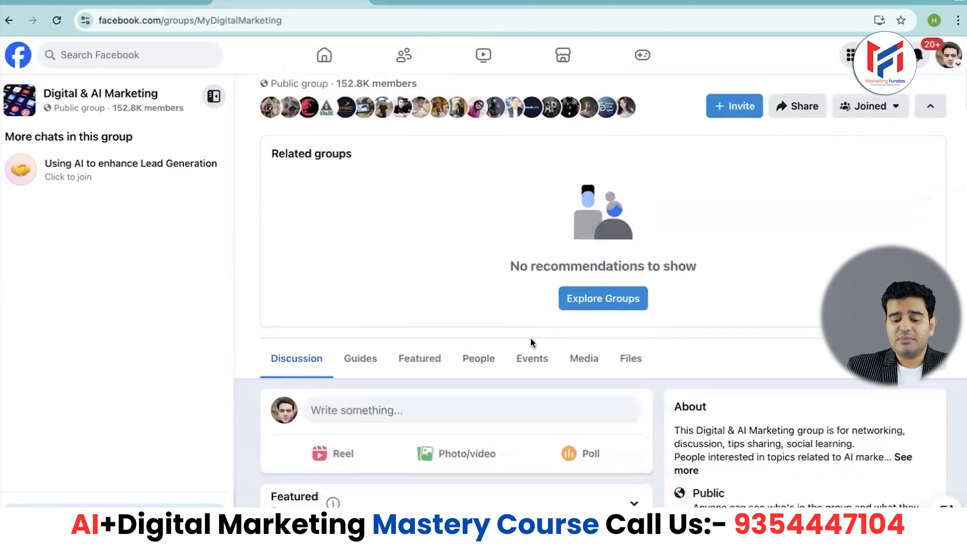
pyautogui.scroll(-10, 531, 341)
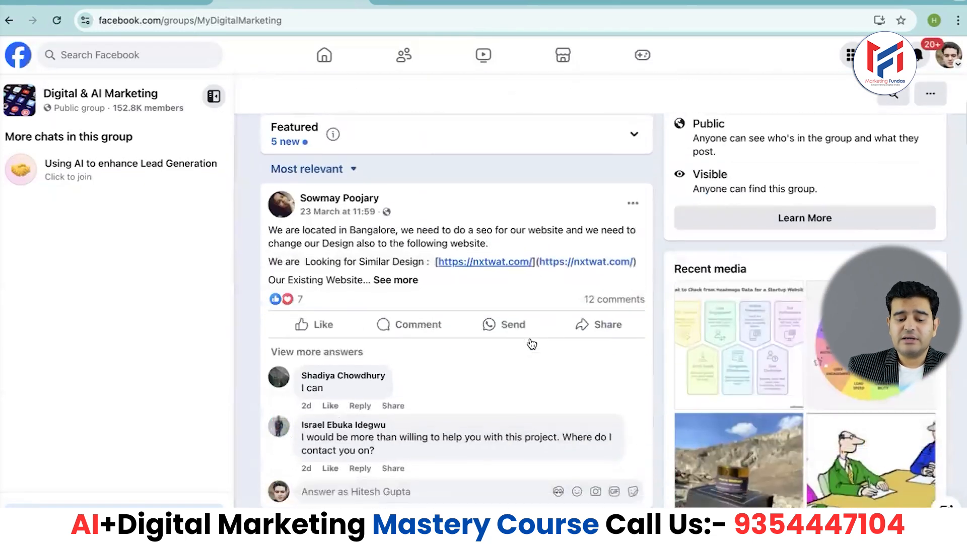
pyautogui.scroll(-3, 531, 339)
pyautogui.scroll(20, 531, 339)
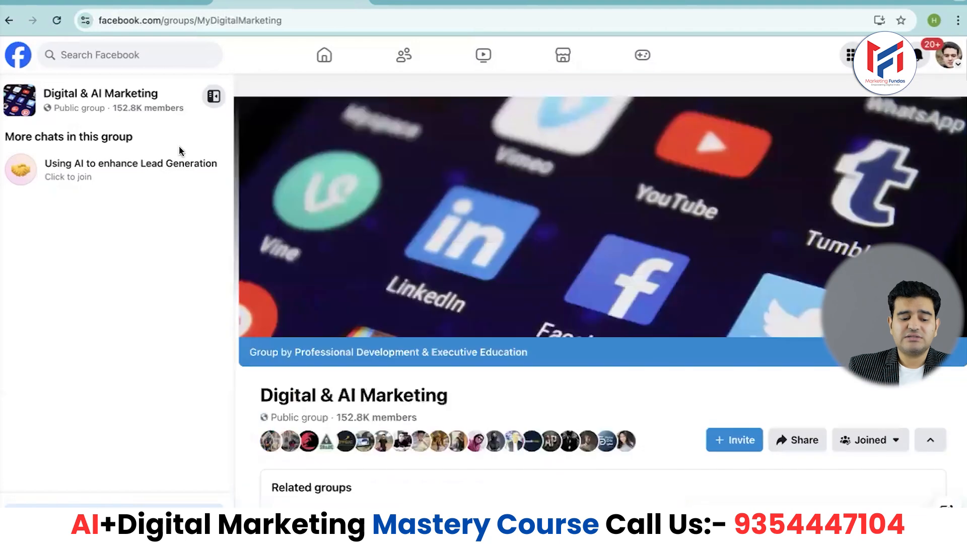
# Return to the digital marketing group search results, reload them and look through the groups further down the list.
pyautogui.click(9, 21)
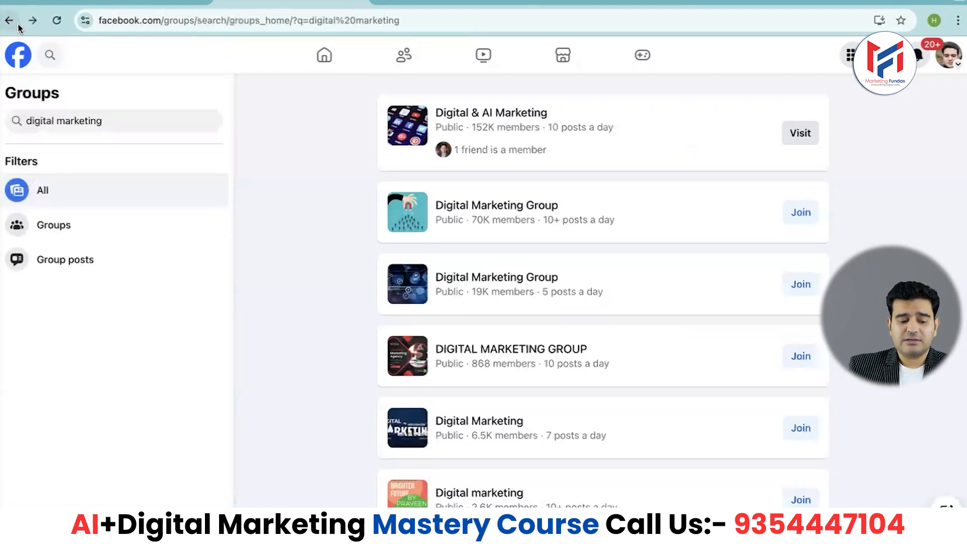
pyautogui.click(56, 21)
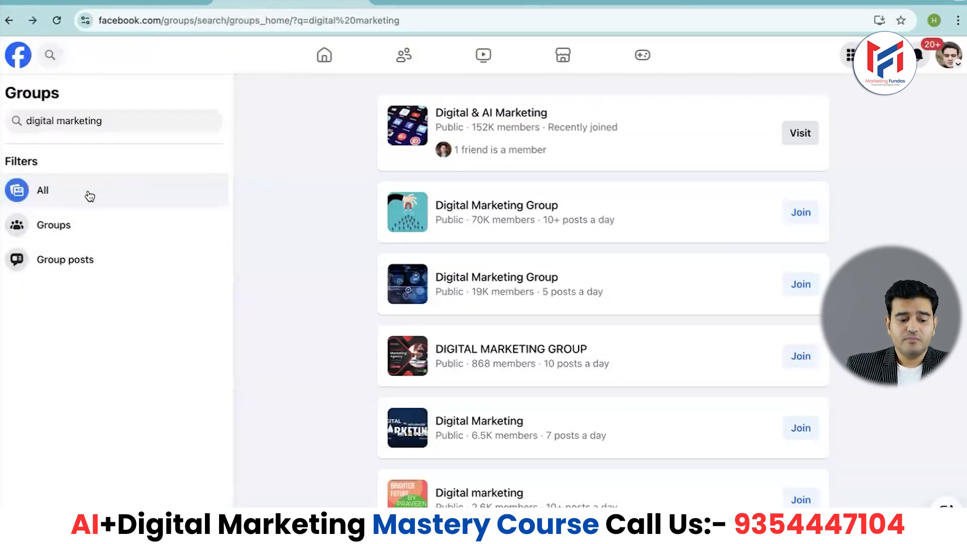
pyautogui.scroll(-15, 609, 270)
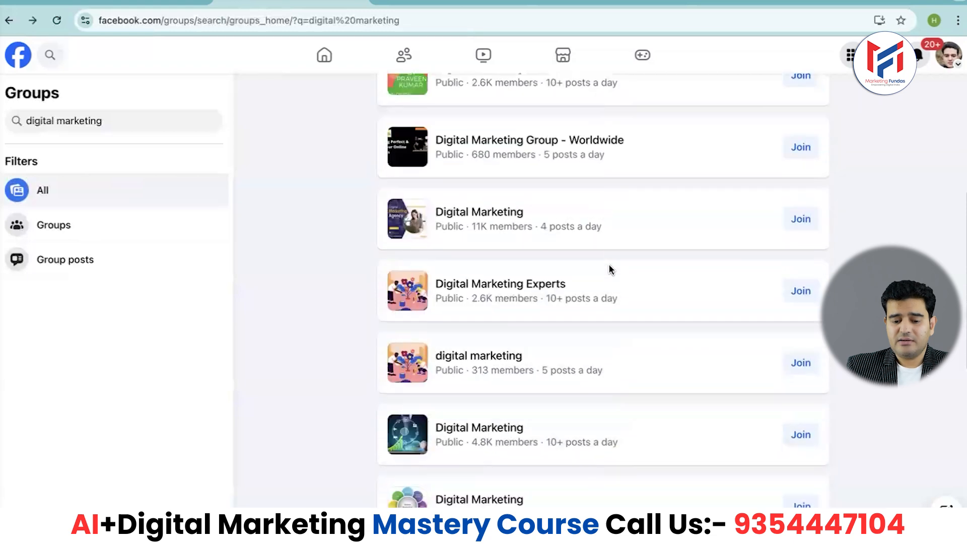
pyautogui.scroll(-10, 629, 457)
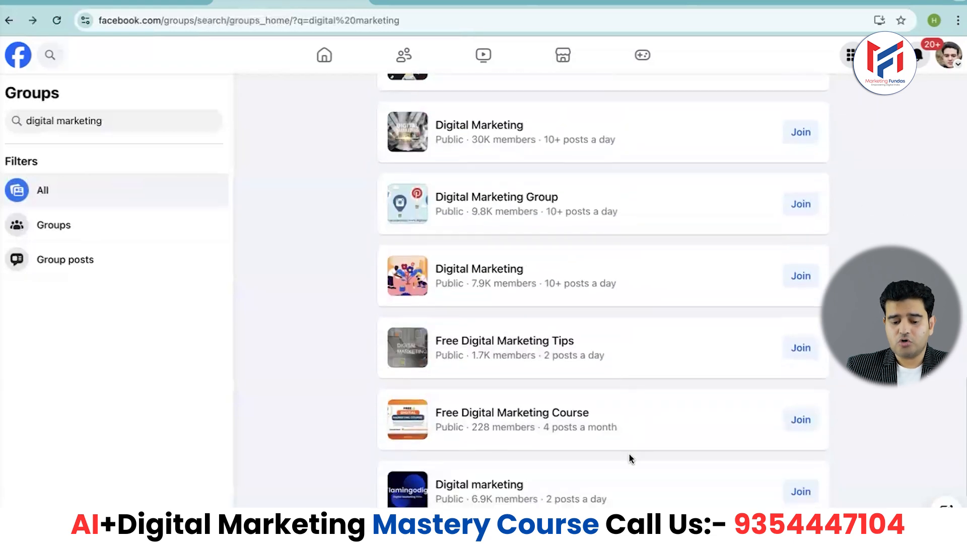
pyautogui.scroll(-10, 630, 458)
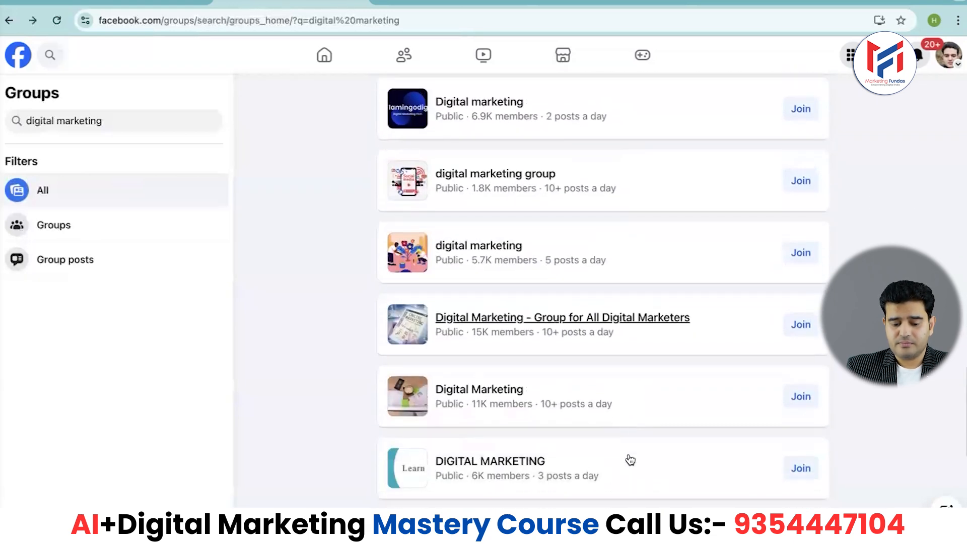
pyautogui.moveTo(498, 194)
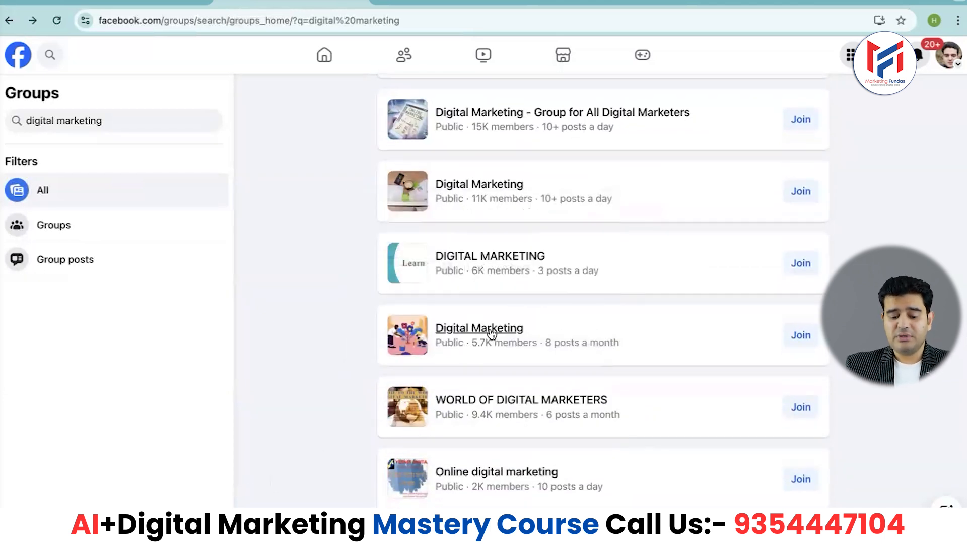
pyautogui.moveTo(491, 333)
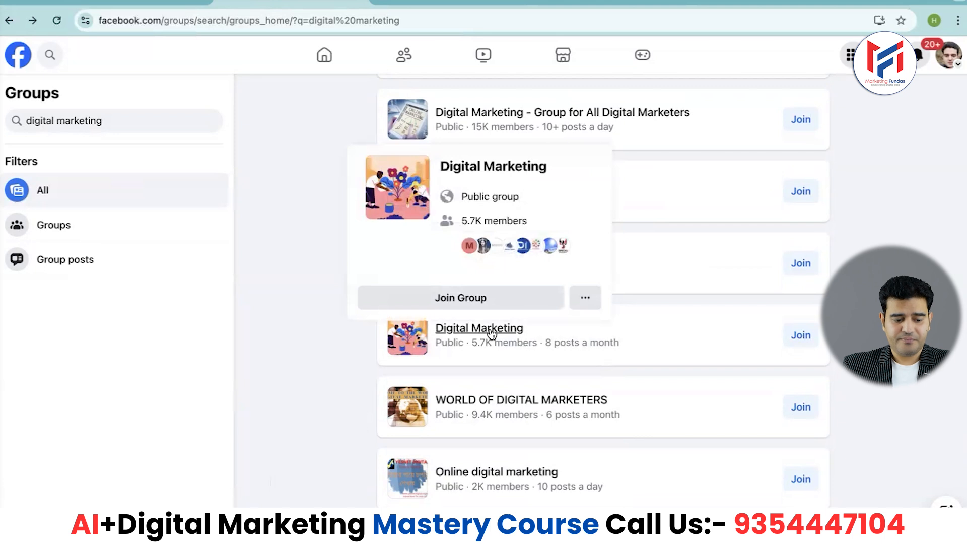
# Rerun the digital marketing group search and open the Digital Marketing group with 11K members.
pyautogui.click(136, 122)
pyautogui.press('Return')
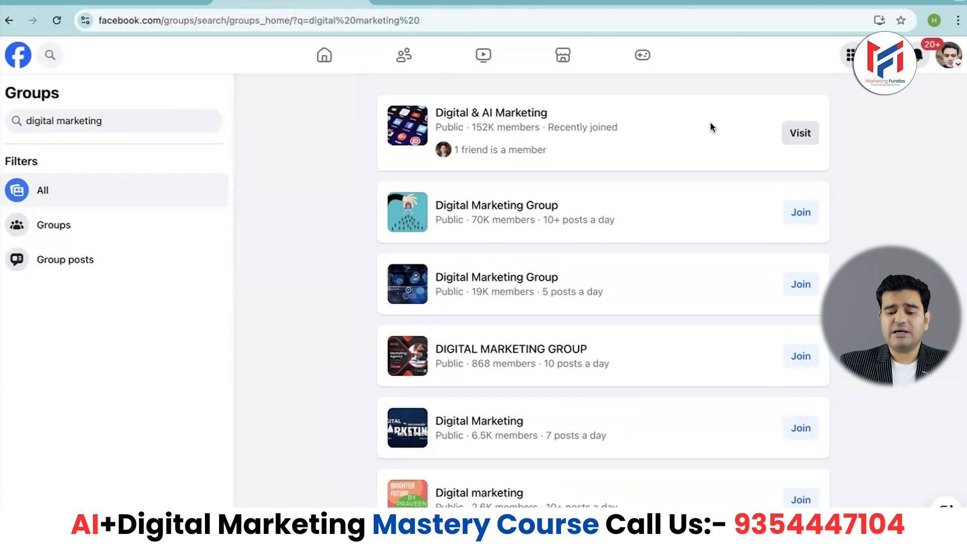
pyautogui.scroll(-2, 586, 220)
pyautogui.scroll(-5, 586, 221)
pyautogui.moveTo(472, 172)
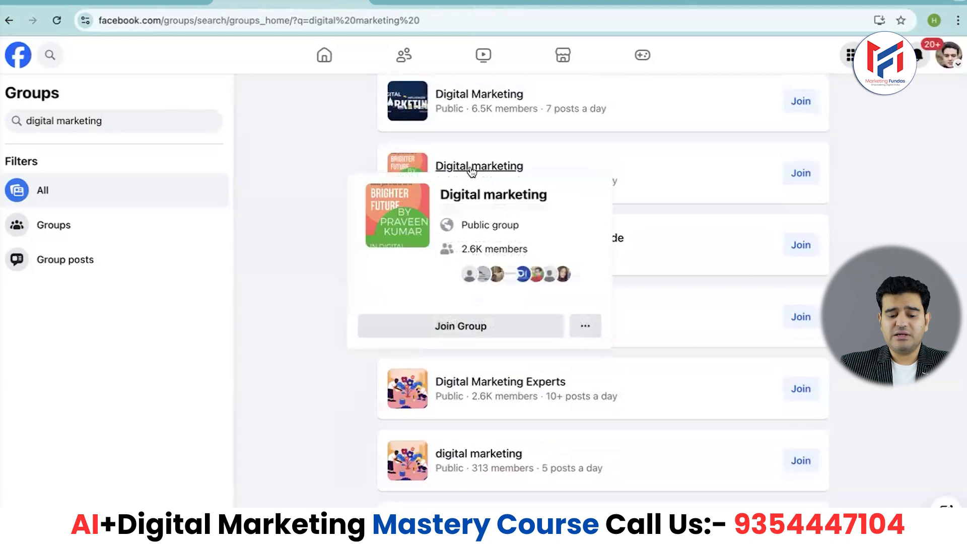
pyautogui.click(476, 311)
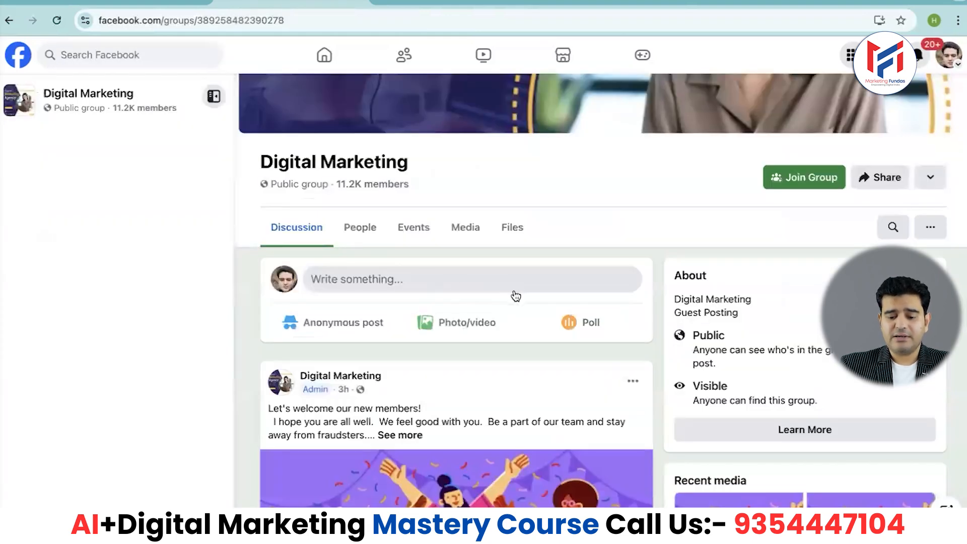
# Check the Digital Marketing group's page and join the group.
pyautogui.scroll(-5, 514, 295)
pyautogui.scroll(9, 514, 296)
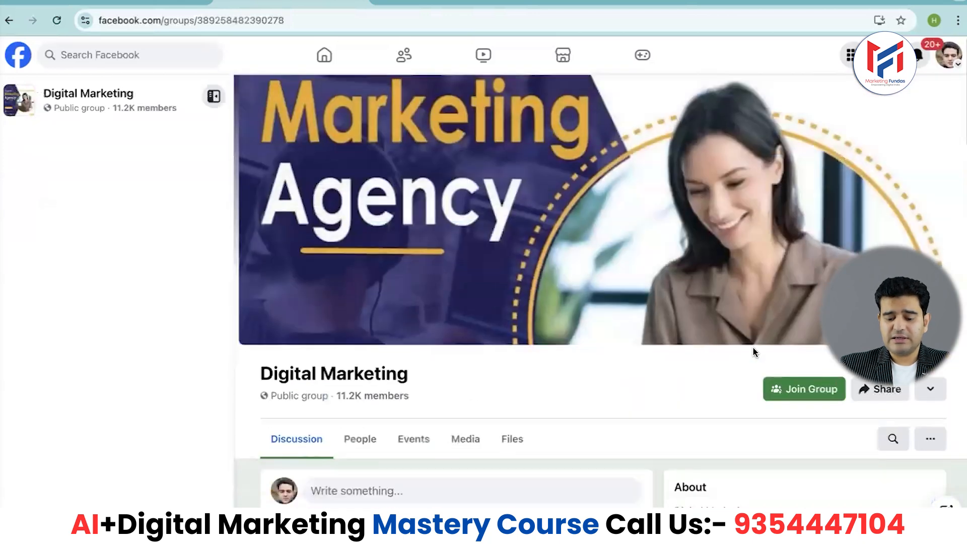
pyautogui.click(800, 390)
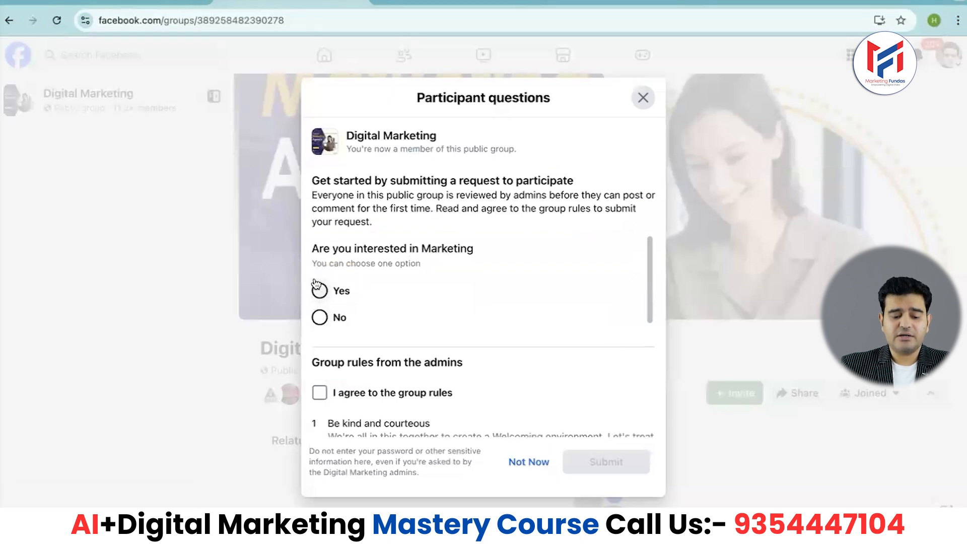
# Complete the participant questions, agree to the group rules and submit the request to participate.
pyautogui.scroll(-5, 399, 260)
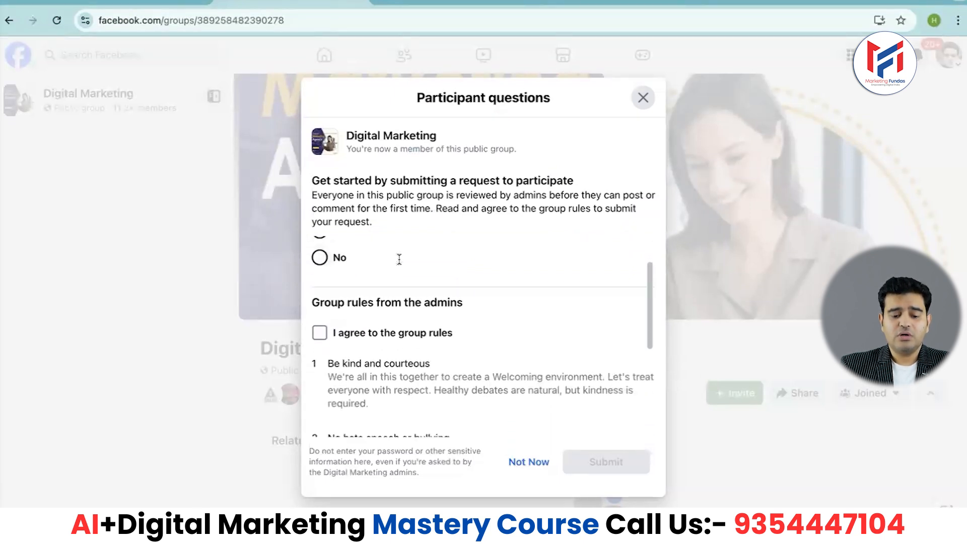
pyautogui.scroll(5, 399, 260)
pyautogui.scroll(-2, 400, 259)
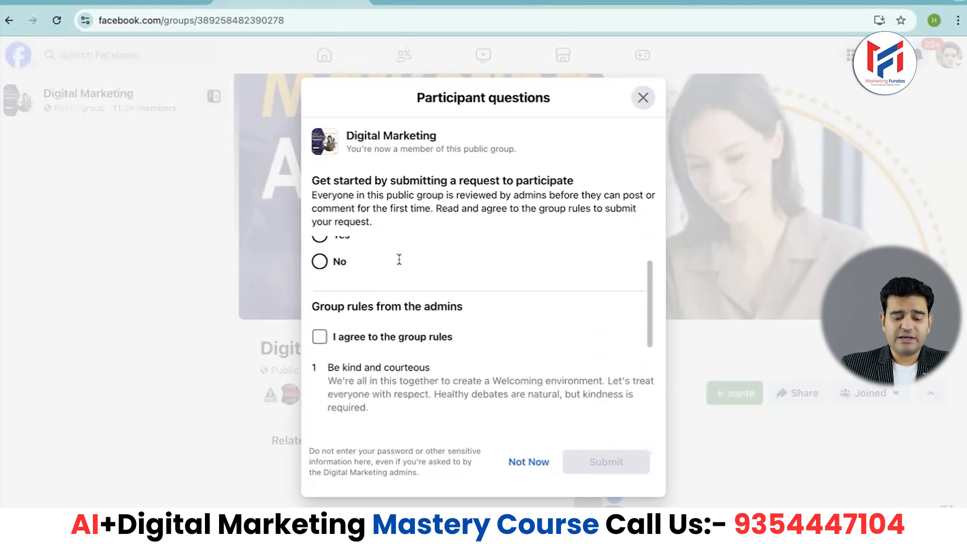
pyautogui.click(320, 303)
pyautogui.scroll(1, 373, 277)
pyautogui.scroll(-5, 385, 302)
pyautogui.click(624, 471)
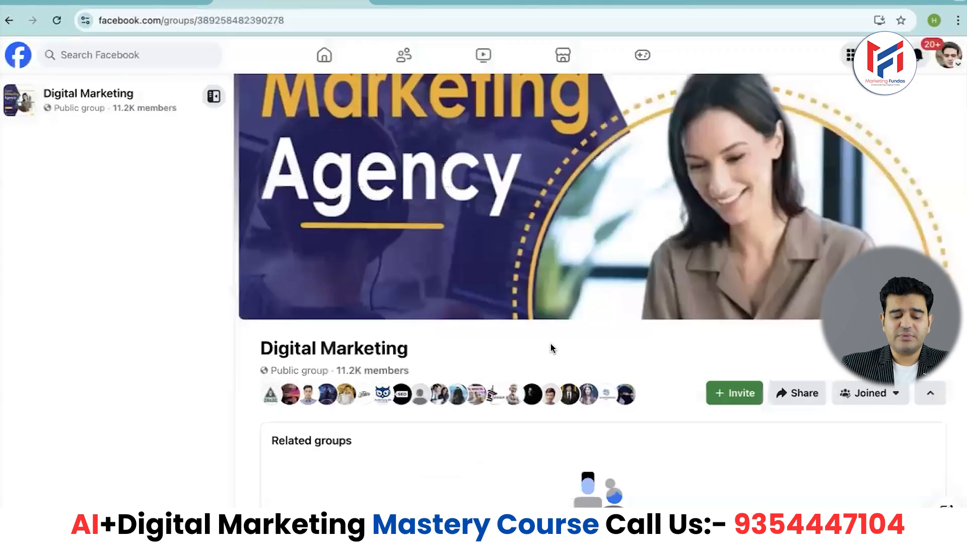
# Return to the digital marketing group search results, reload them and look over the listed groups and their activity.
pyautogui.click(9, 20)
pyautogui.click(57, 20)
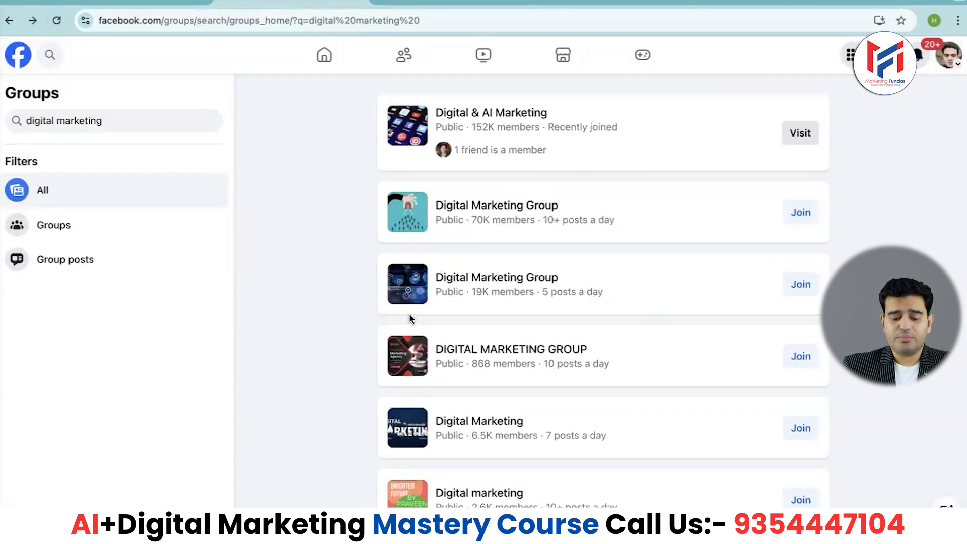
pyautogui.scroll(-6, 410, 315)
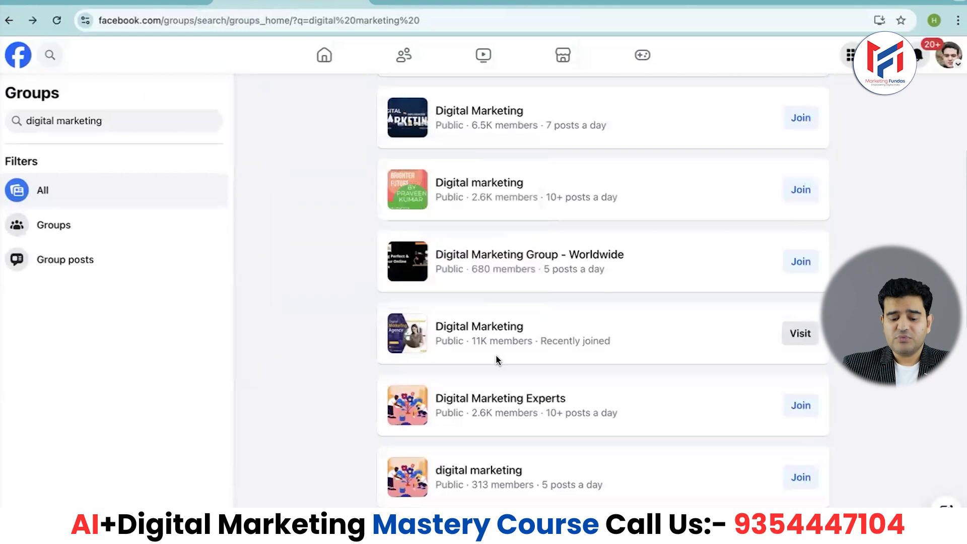
pyautogui.scroll(6, 303, 333)
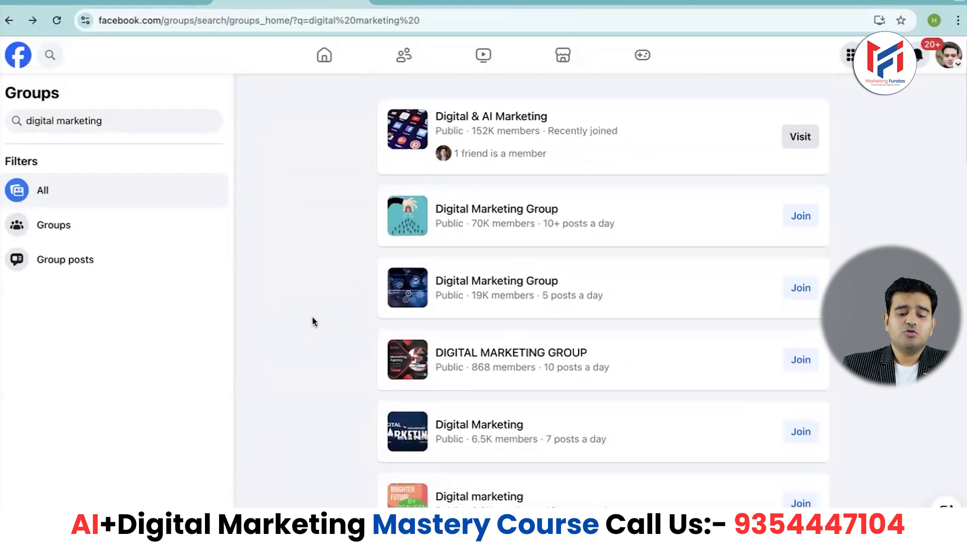
pyautogui.click(129, 117)
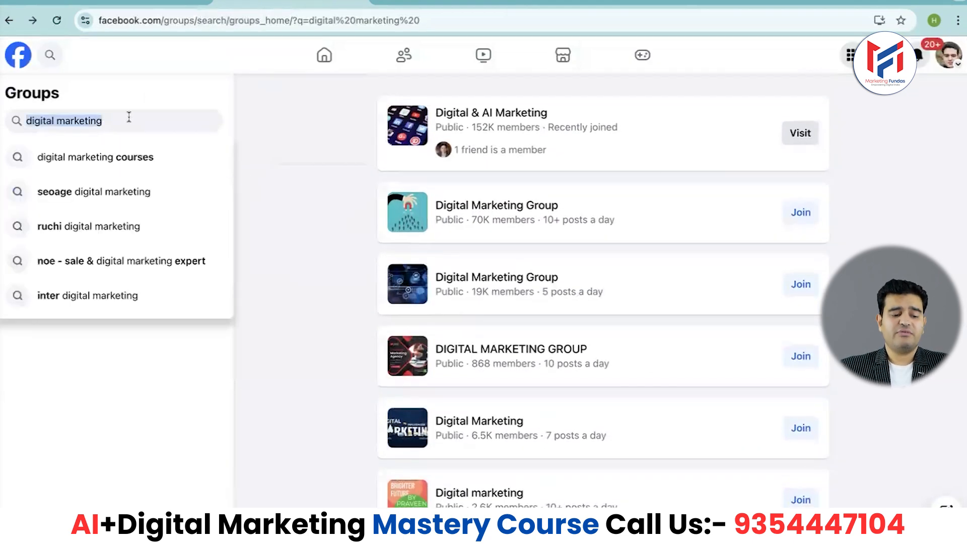
pyautogui.click(102, 346)
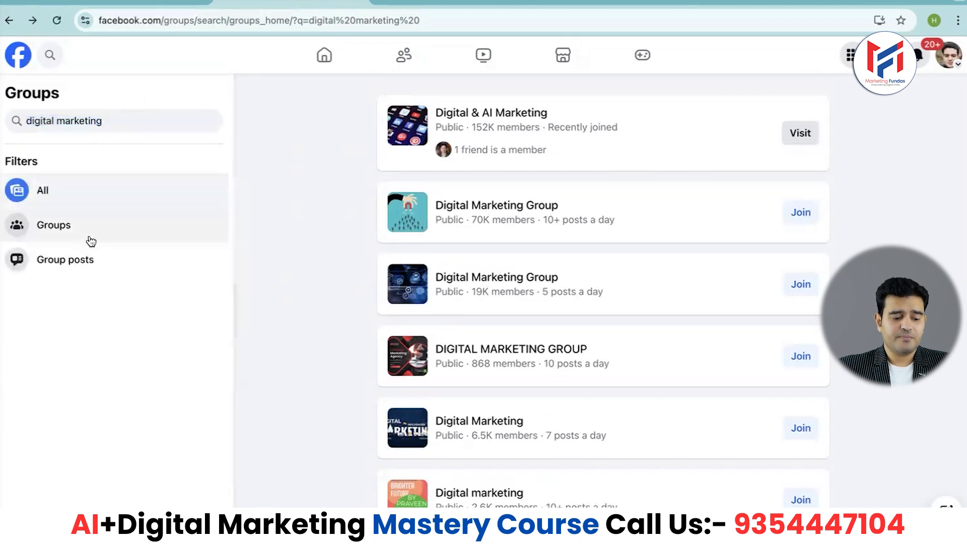
# Filter the digital marketing results to groups only and set the city to Delhi, India.
pyautogui.click(62, 228)
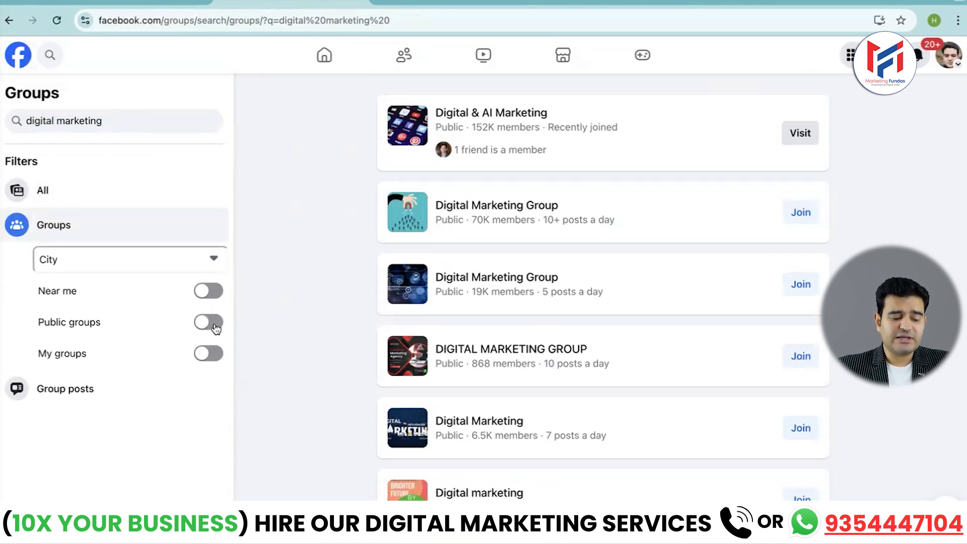
pyautogui.click(211, 259)
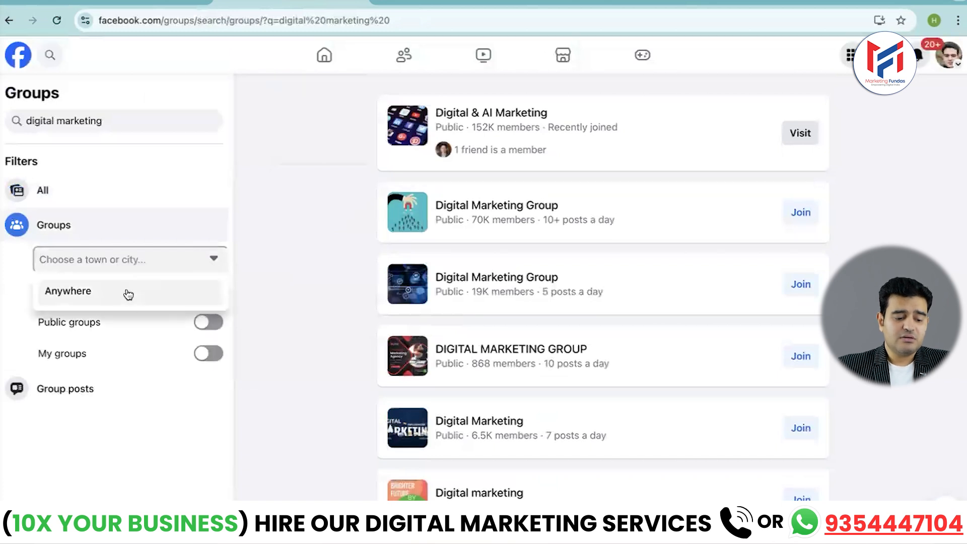
pyautogui.click(99, 298)
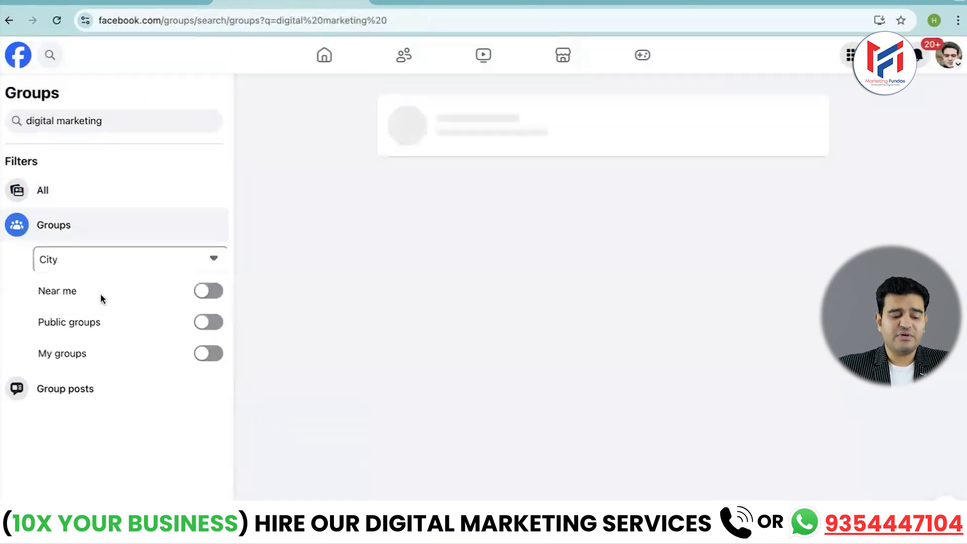
pyautogui.click(130, 262)
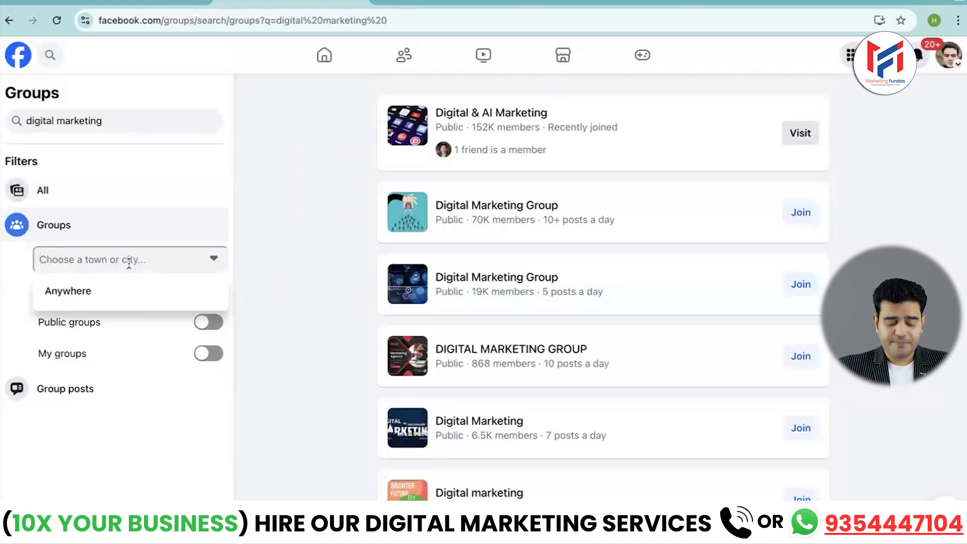
pyautogui.write('delh')
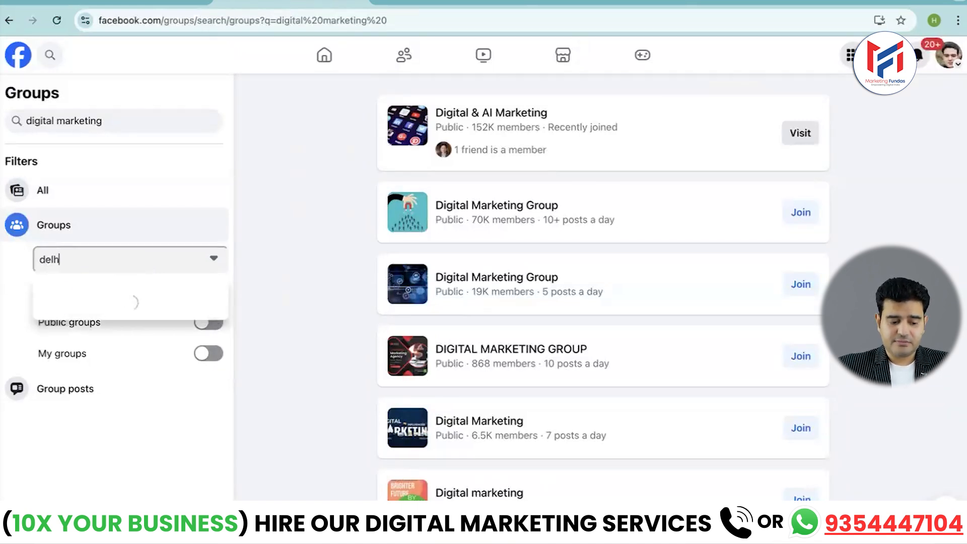
pyautogui.write('i')
pyautogui.click(94, 300)
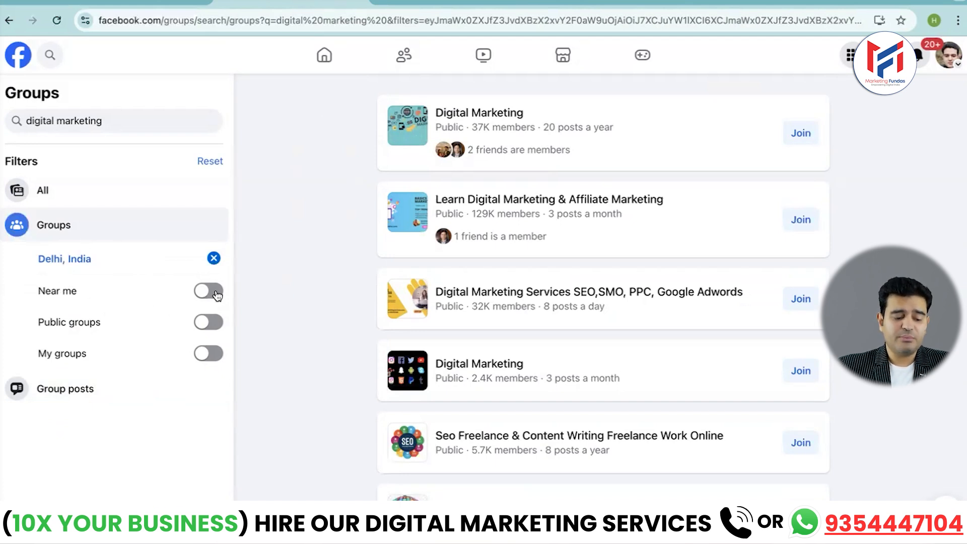
# Try the Public groups and My groups filters in turn, switch each off and go back to all results.
pyautogui.click(210, 323)
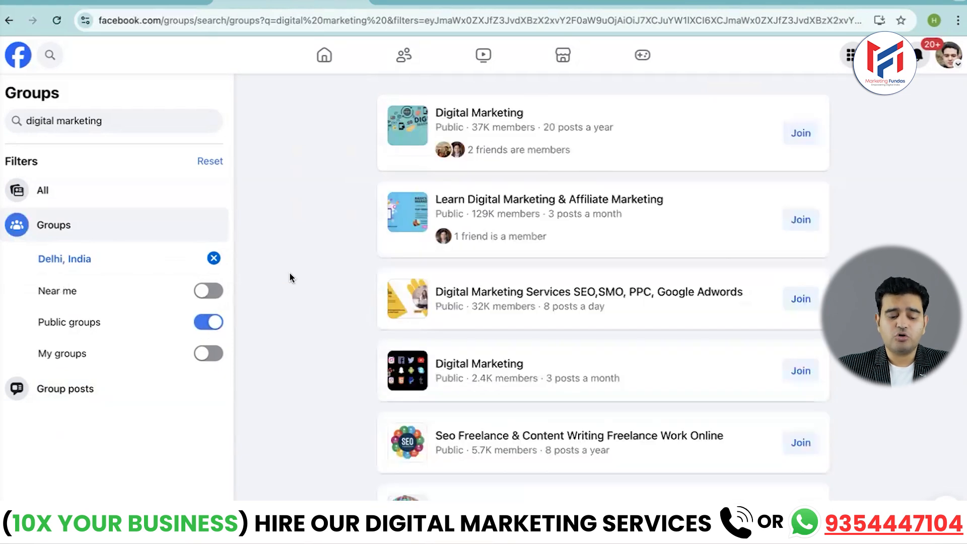
pyautogui.click(212, 322)
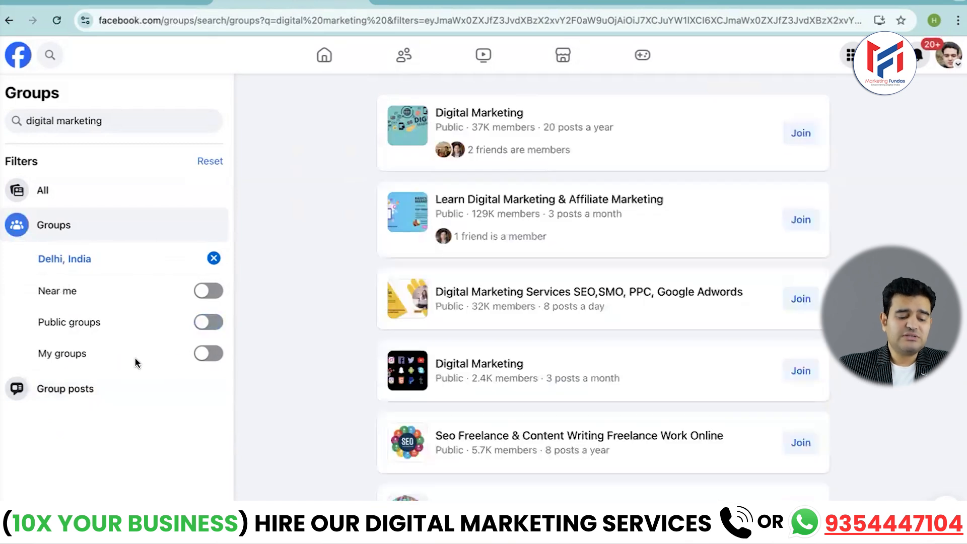
pyautogui.click(214, 359)
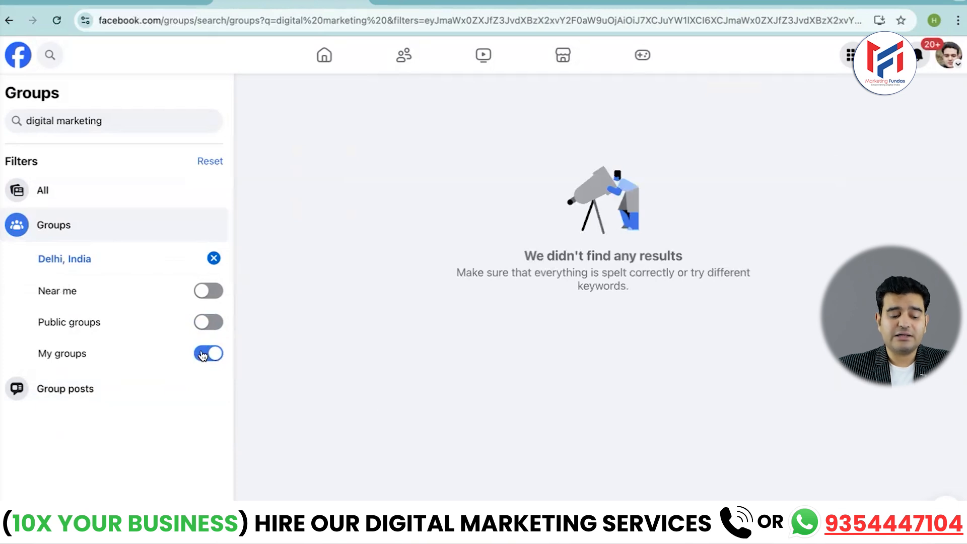
pyautogui.click(206, 357)
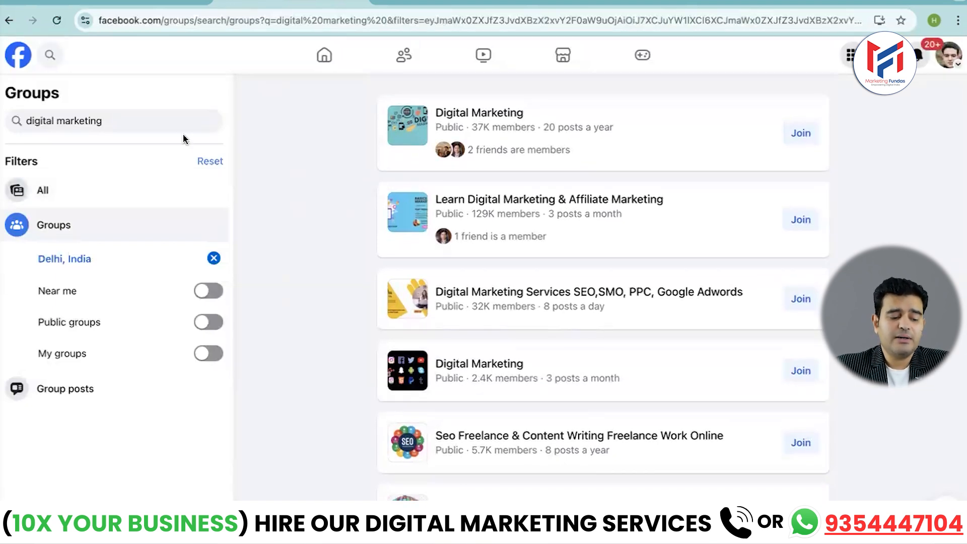
pyautogui.click(54, 190)
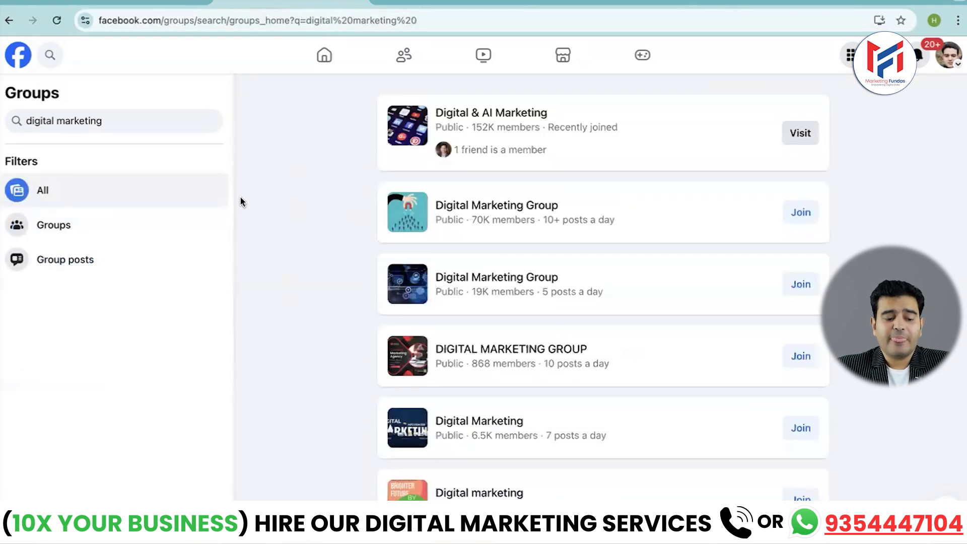
# Search the groups for "stock market groups" and look through the results.
pyautogui.click(148, 115)
pyautogui.write('s')
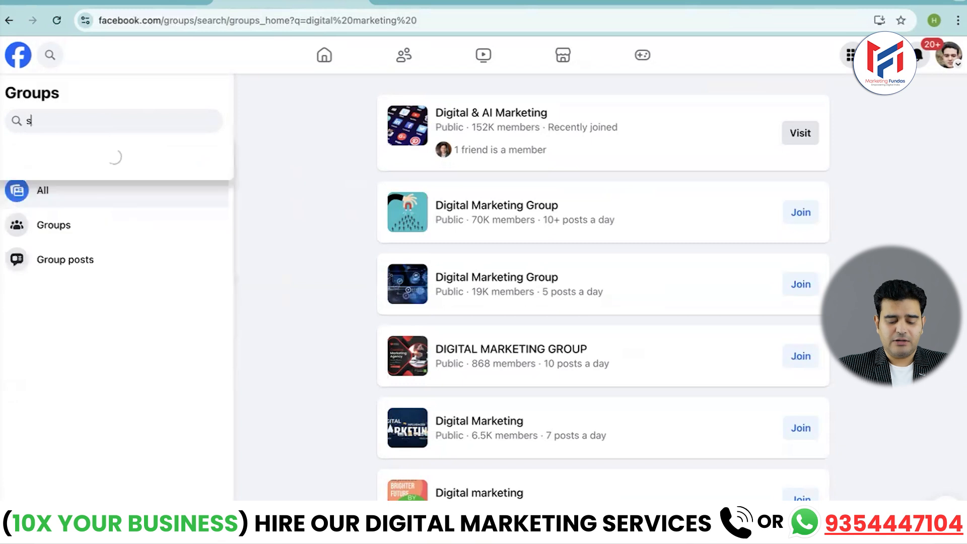
pyautogui.write('tock mark')
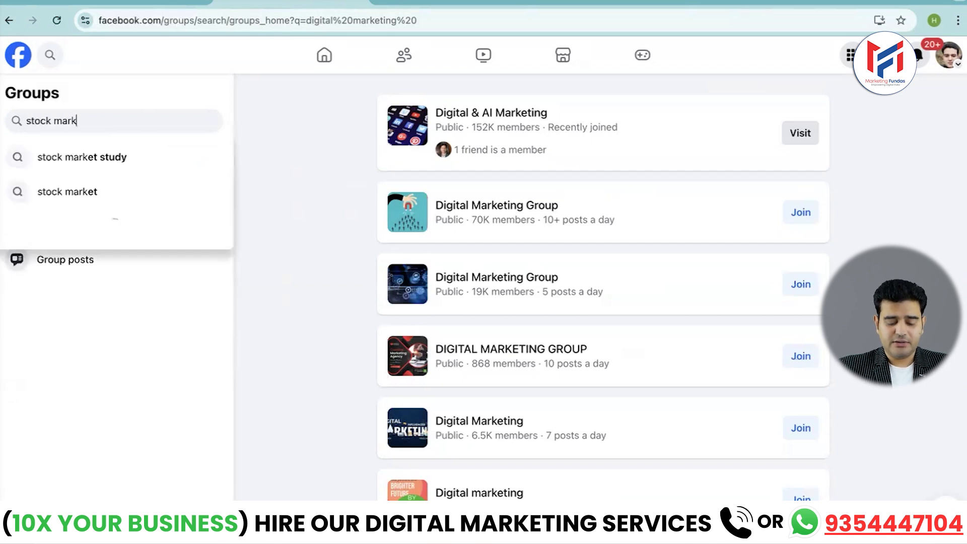
pyautogui.write('et groups')
pyautogui.press('Return')
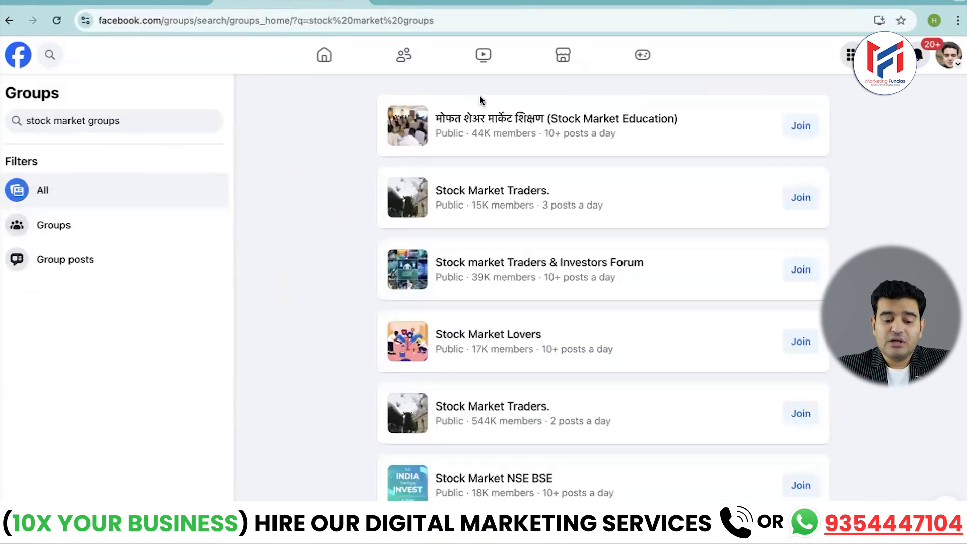
pyautogui.moveTo(470, 121)
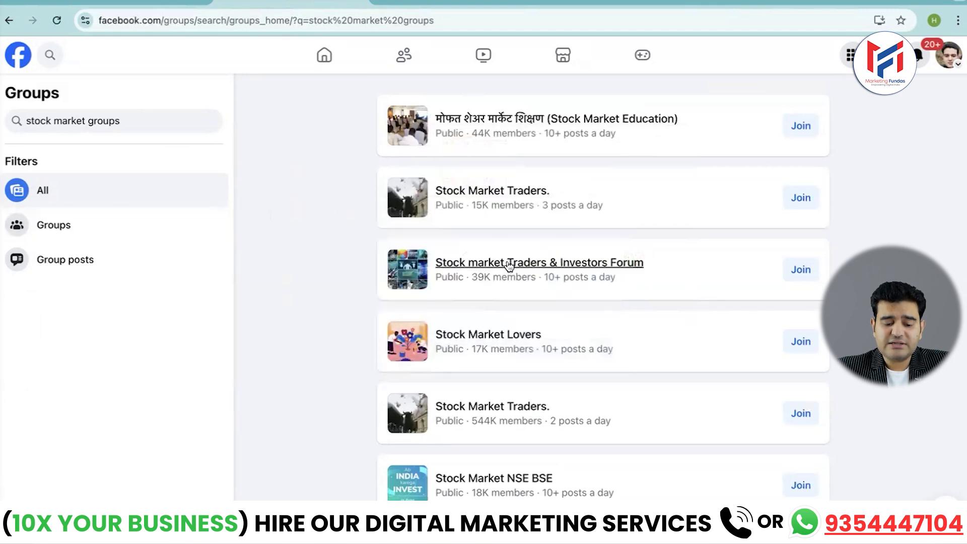
pyautogui.scroll(-5, 344, 437)
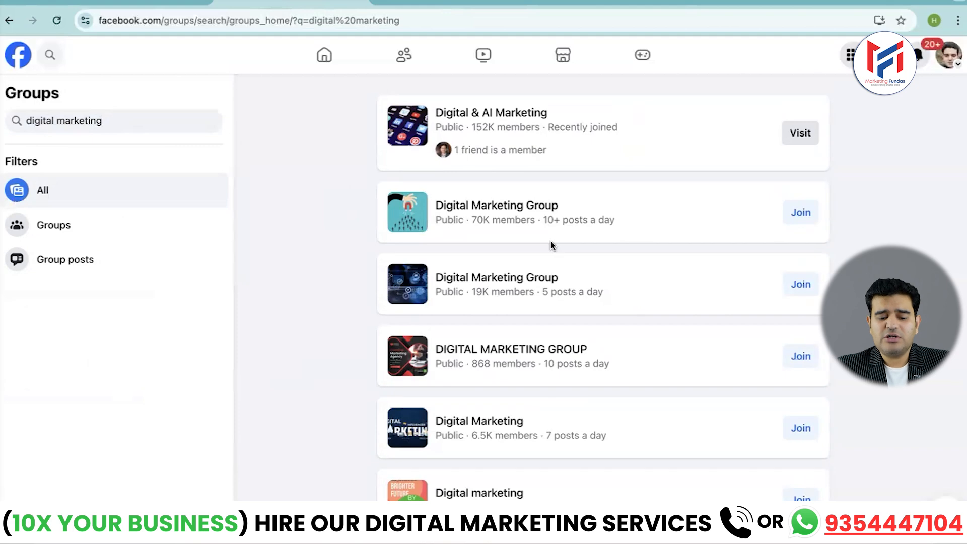
# Look through the groups listed for the digital marketing search and return to the start of the list.
pyautogui.scroll(-2, 474, 396)
pyautogui.scroll(-5, 473, 397)
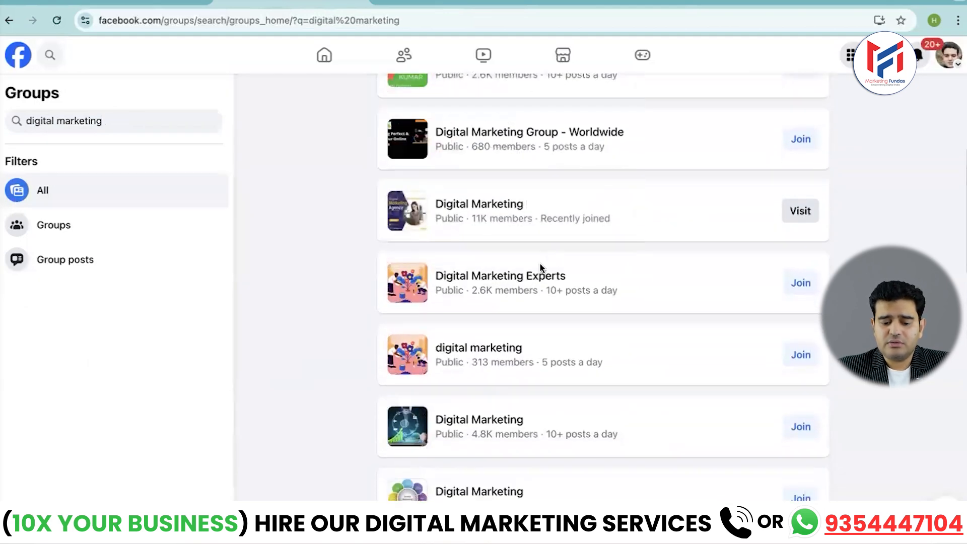
pyautogui.scroll(8, 326, 304)
pyautogui.scroll(-1, 326, 304)
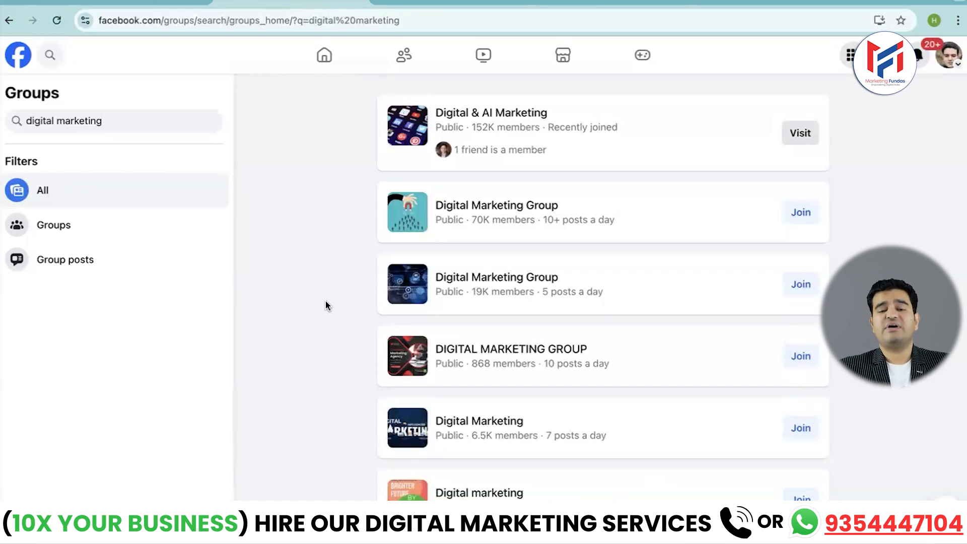
# Clear the group search text and go back through the earlier searches to the main Groups feed.
pyautogui.click(21, 123)
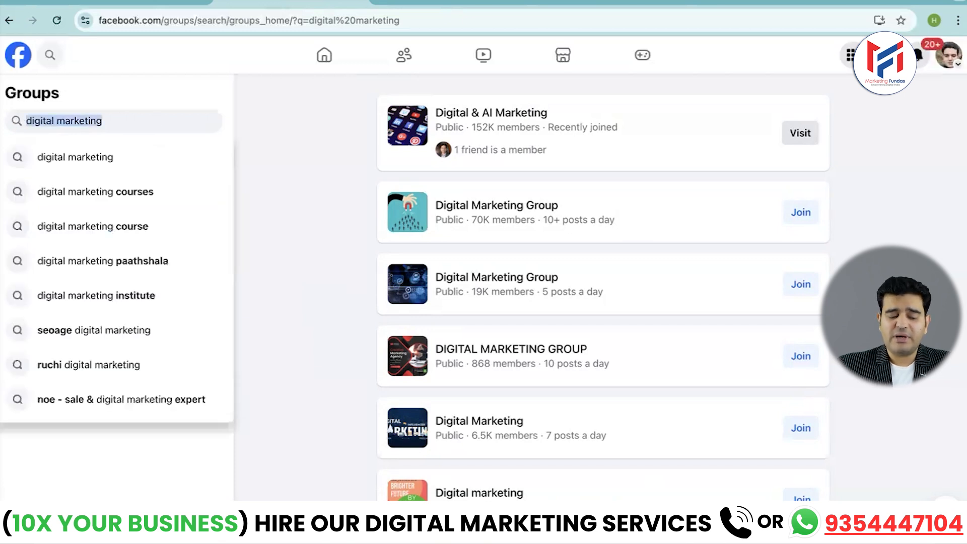
pyautogui.press('BackSpace')
pyautogui.click(374, 142)
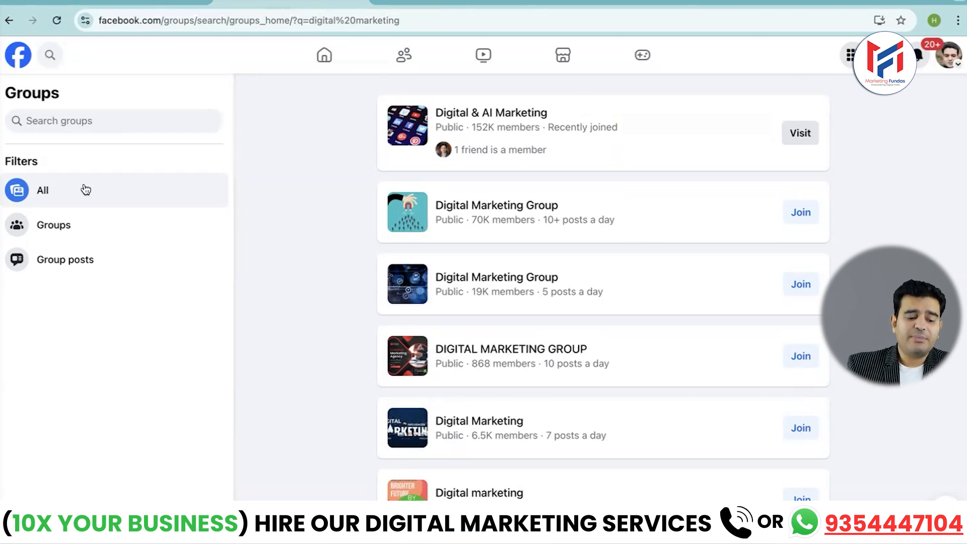
pyautogui.click(9, 22)
pyautogui.click(9, 22)
pyautogui.click(9, 22)
pyautogui.click(10, 21)
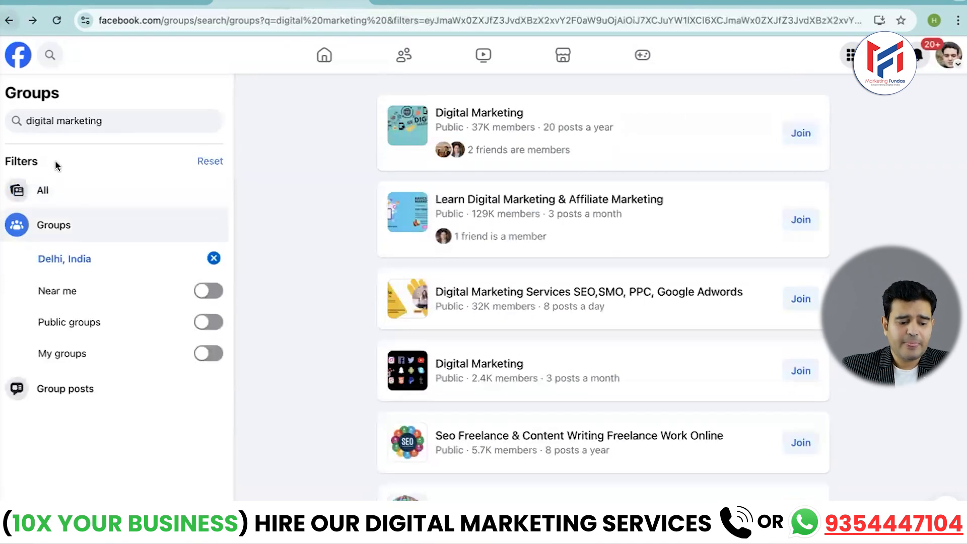
pyautogui.click(7, 16)
pyautogui.click(7, 17)
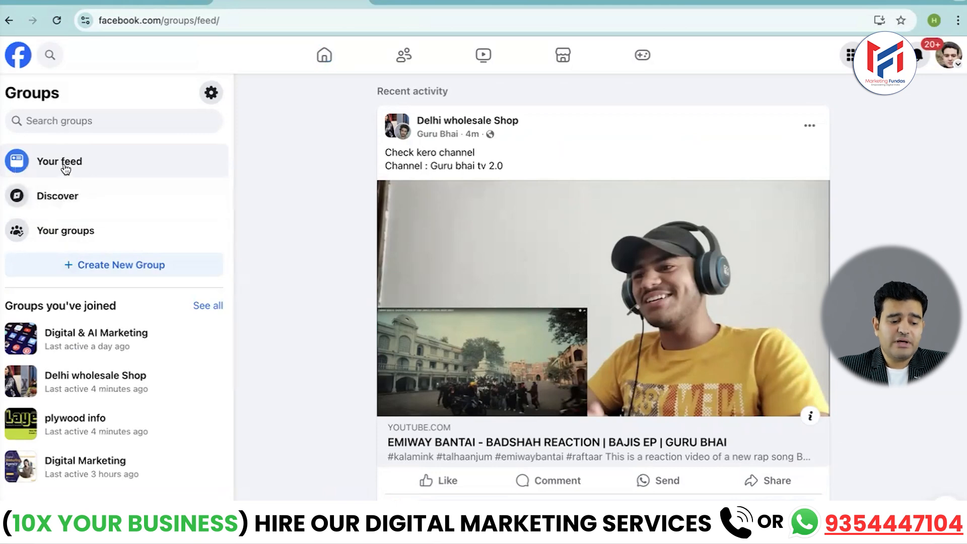
# Look through the recent activity posts from the joined groups in the Groups feed.
pyautogui.scroll(-10, 301, 283)
pyautogui.scroll(-20, 302, 284)
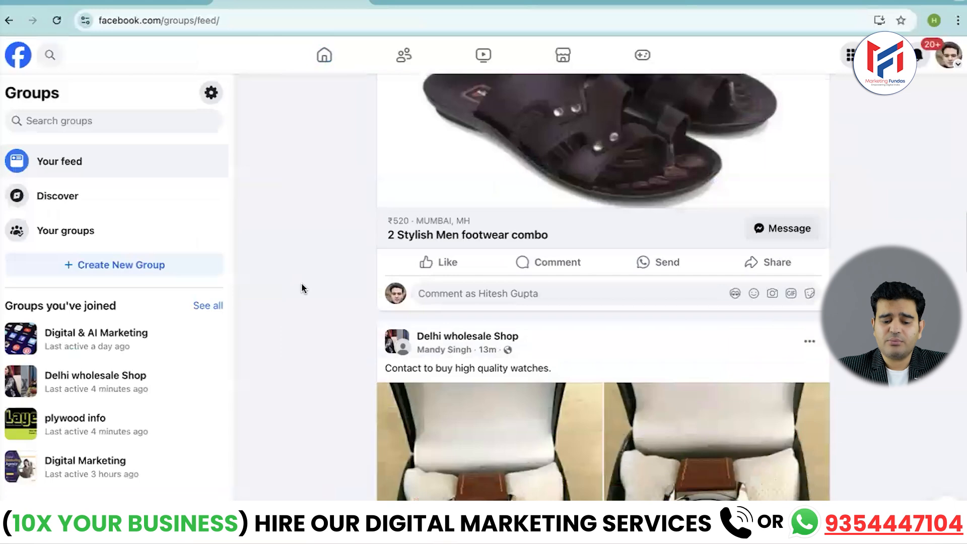
pyautogui.scroll(20, 302, 283)
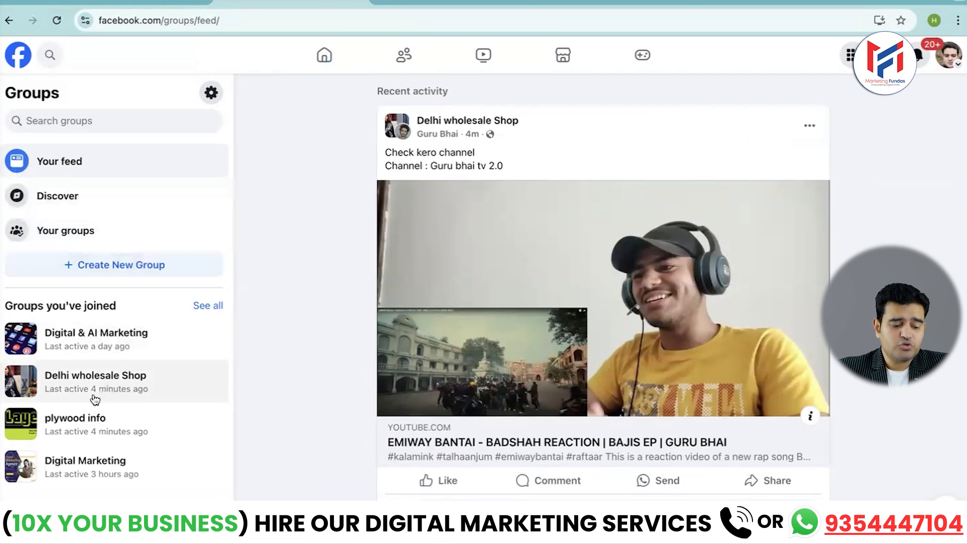
pyautogui.scroll(-5, 113, 370)
pyautogui.scroll(5, 113, 403)
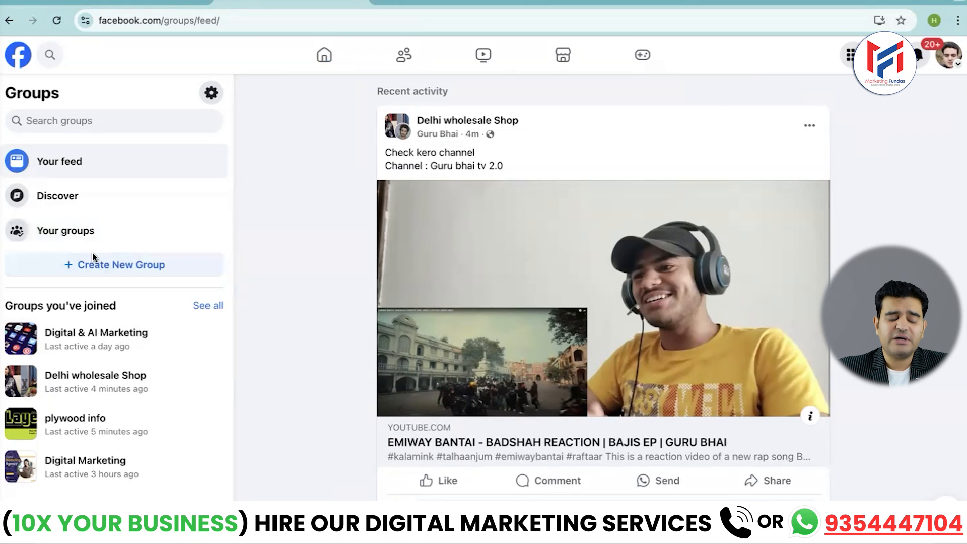
# Start a new group named Marketing Live Classes and set its privacy to Public.
pyautogui.click(94, 269)
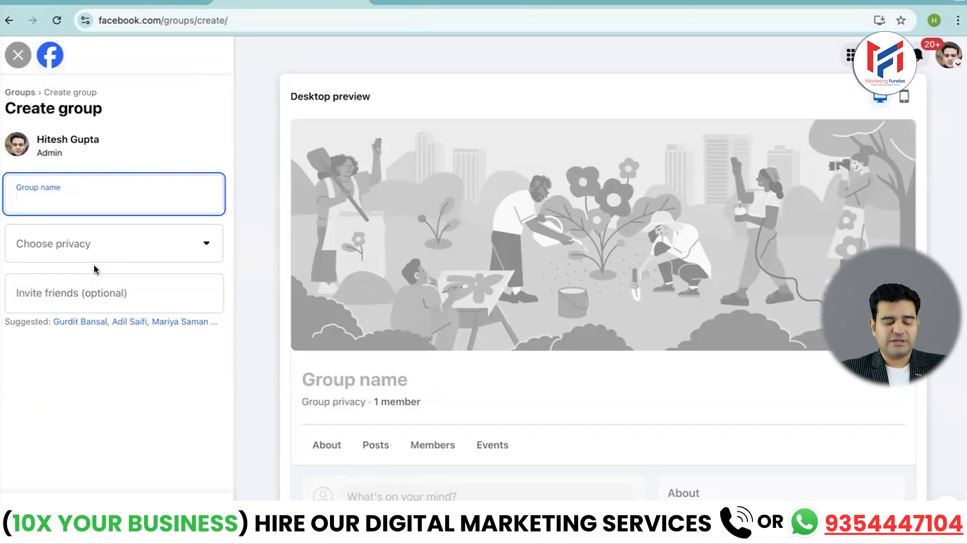
pyautogui.write('Ma')
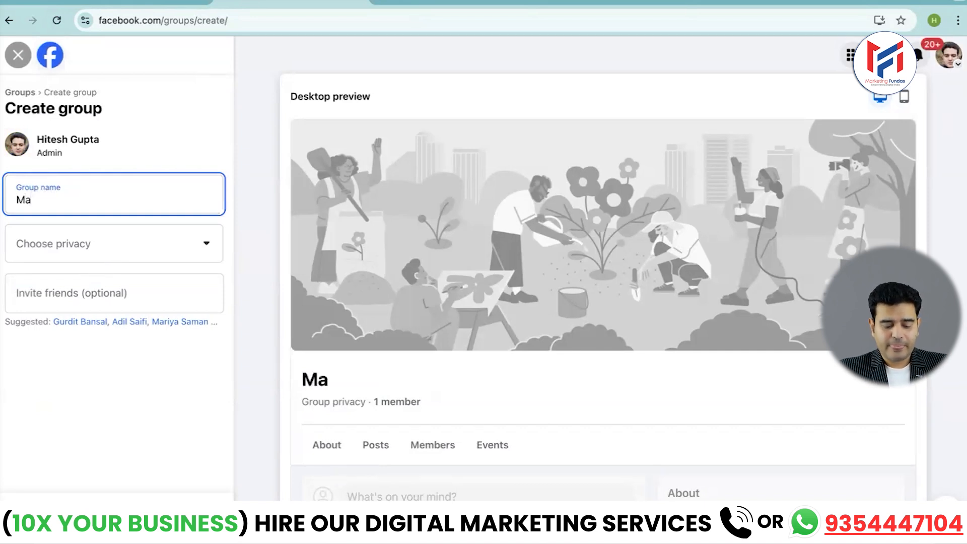
pyautogui.write('rketing')
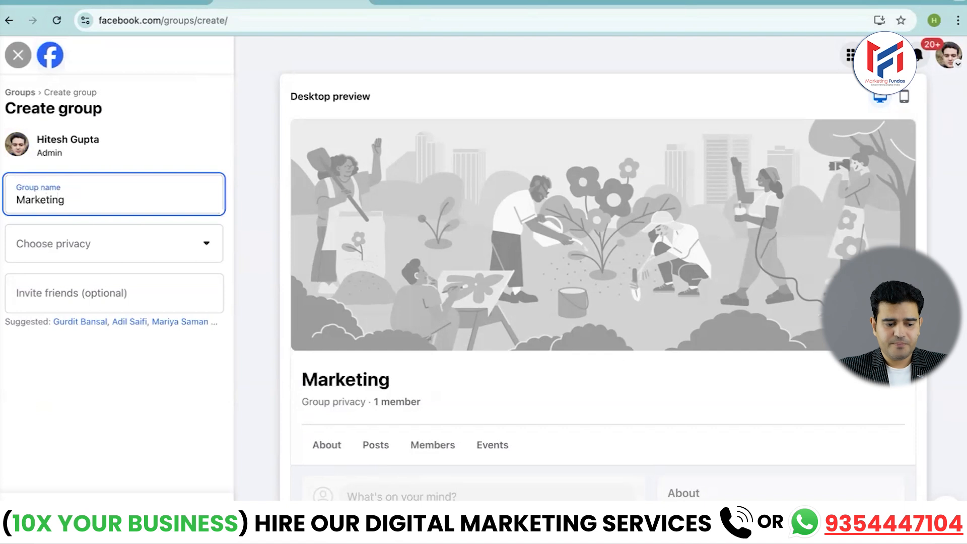
pyautogui.write(' L')
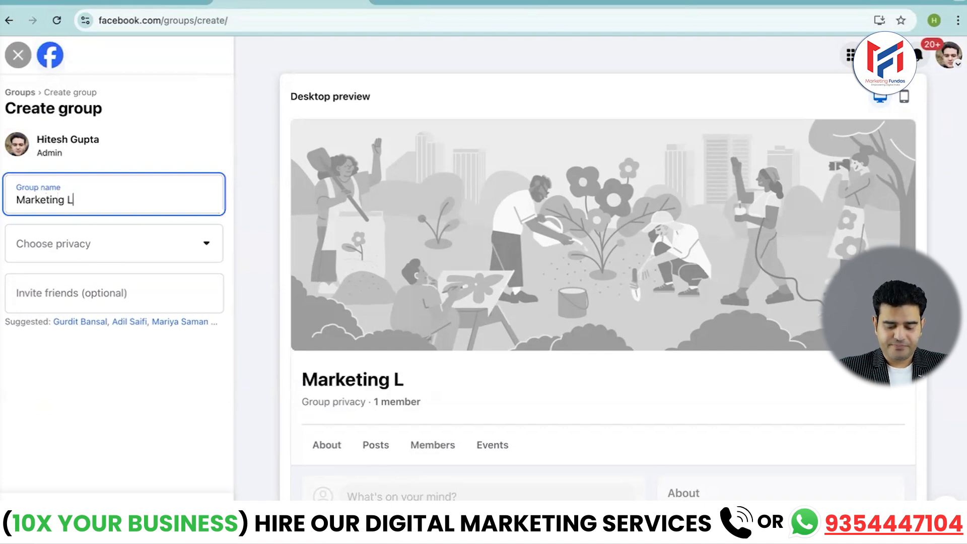
pyautogui.write('ive Cla')
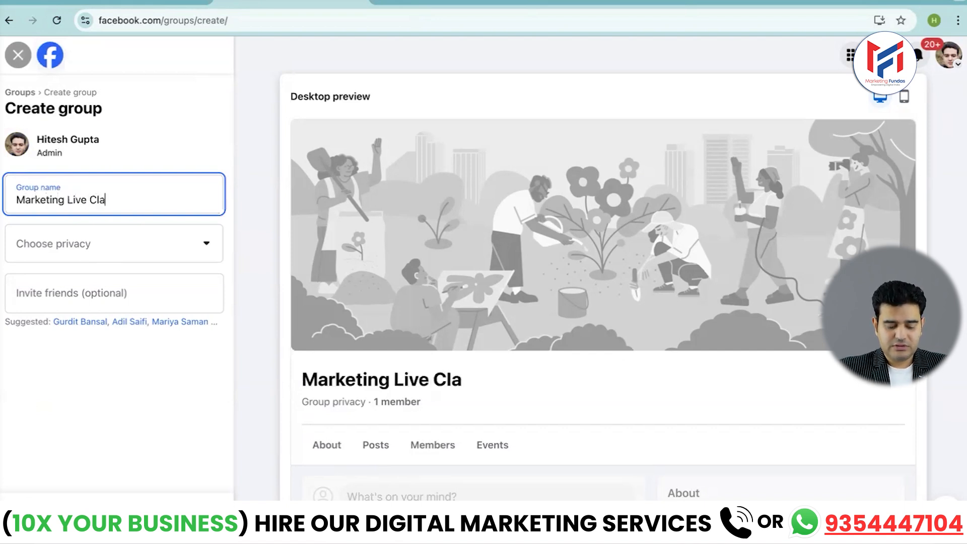
pyautogui.write('sses')
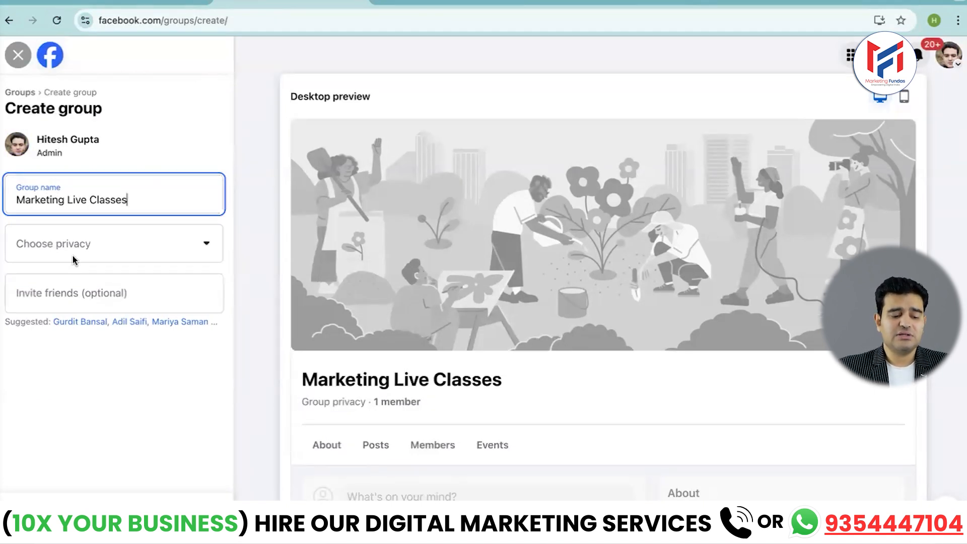
pyautogui.click(108, 250)
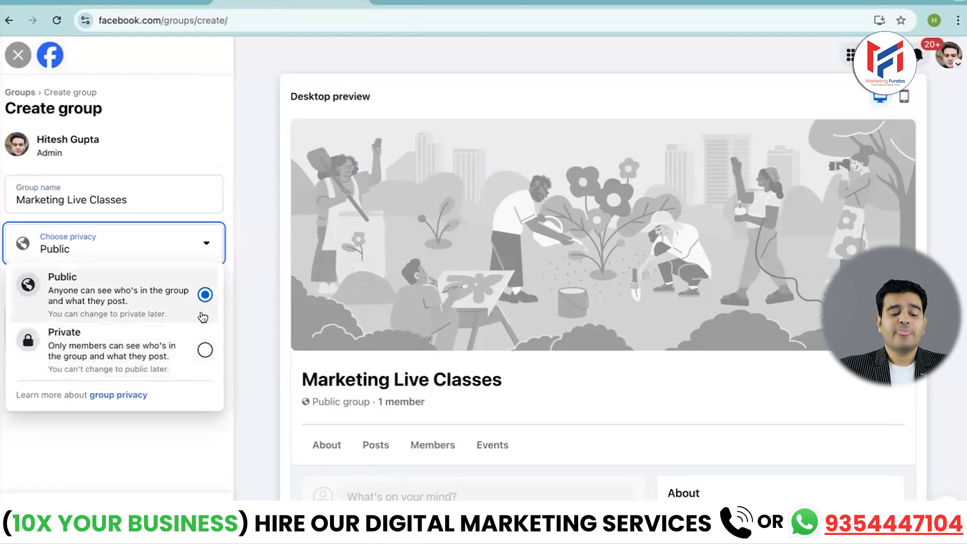
pyautogui.click(179, 428)
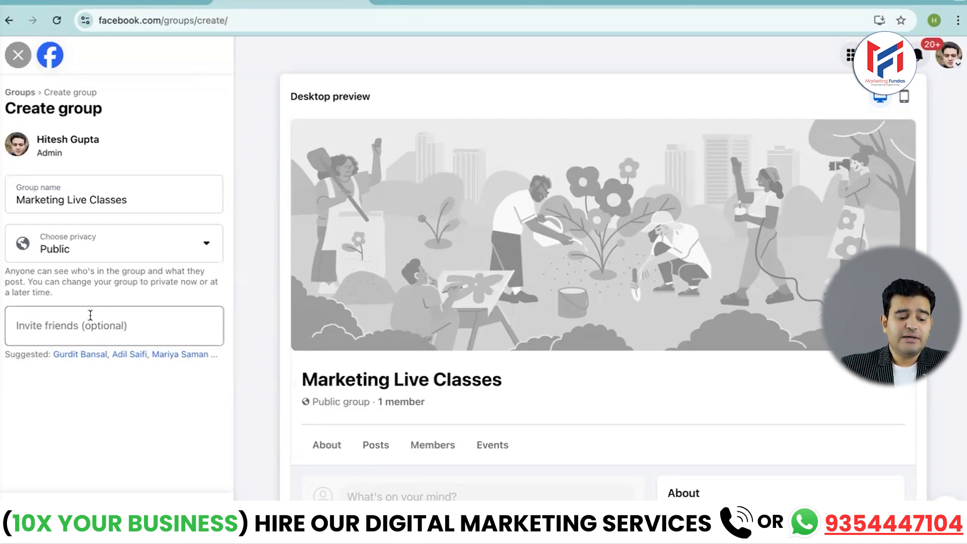
# Invite two friends from the suggestions to the new group and create it.
pyautogui.click(59, 329)
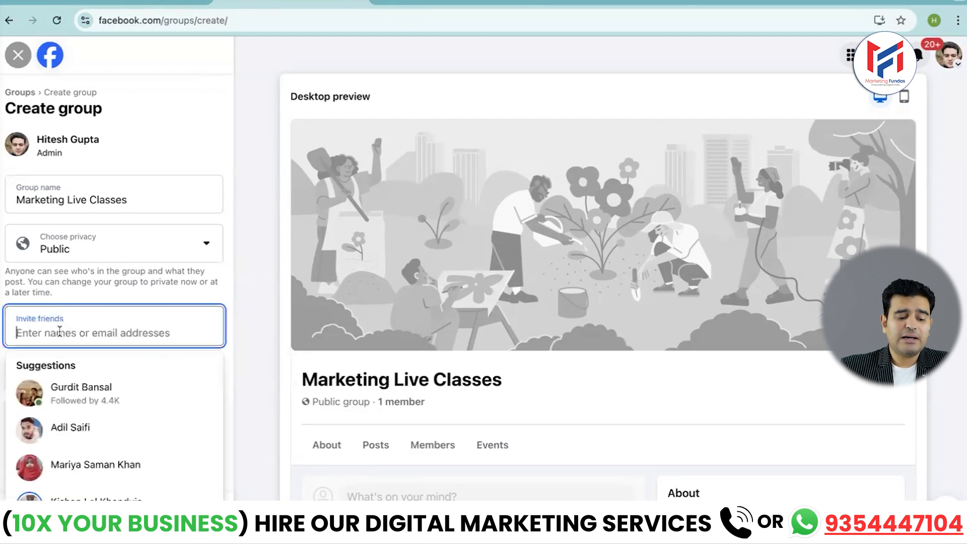
pyautogui.click(90, 393)
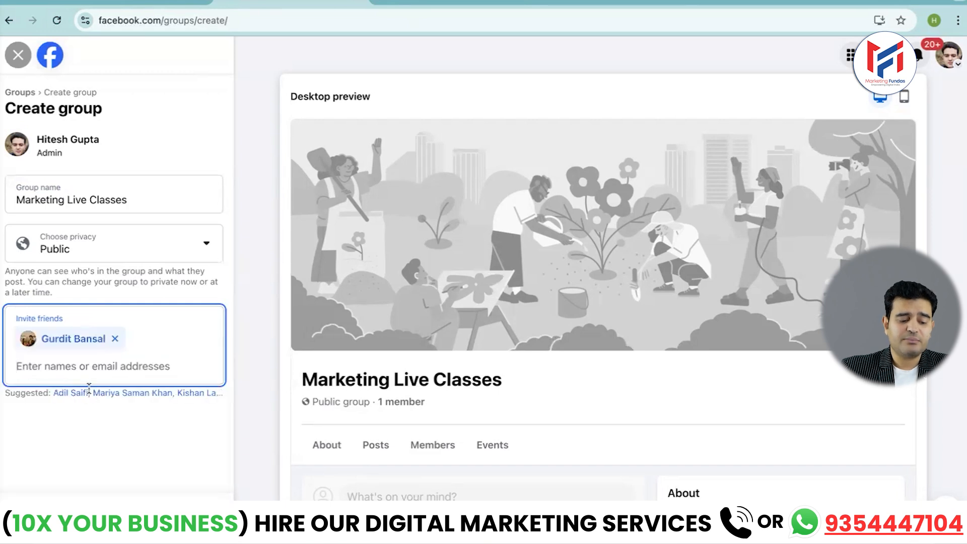
pyautogui.click(104, 368)
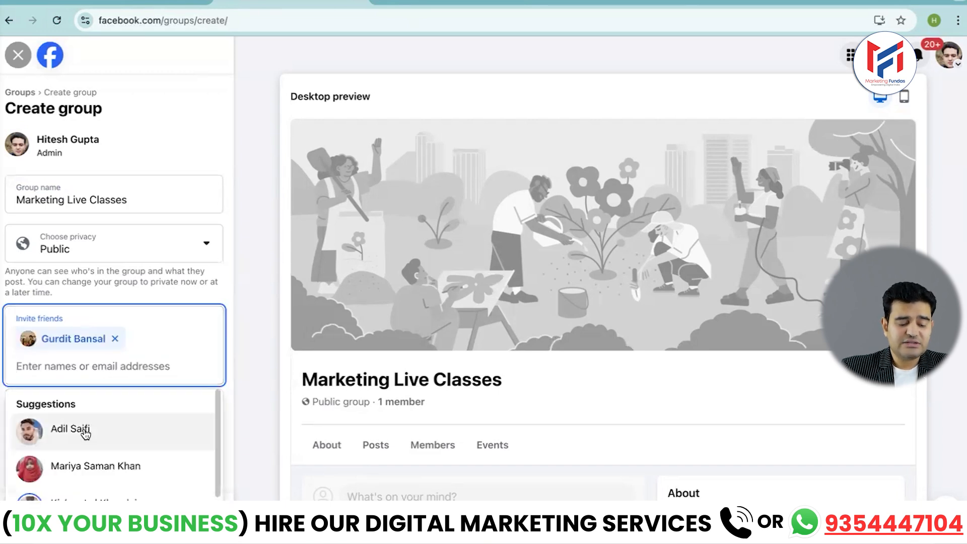
pyautogui.scroll(-3, 83, 465)
pyautogui.scroll(1, 86, 469)
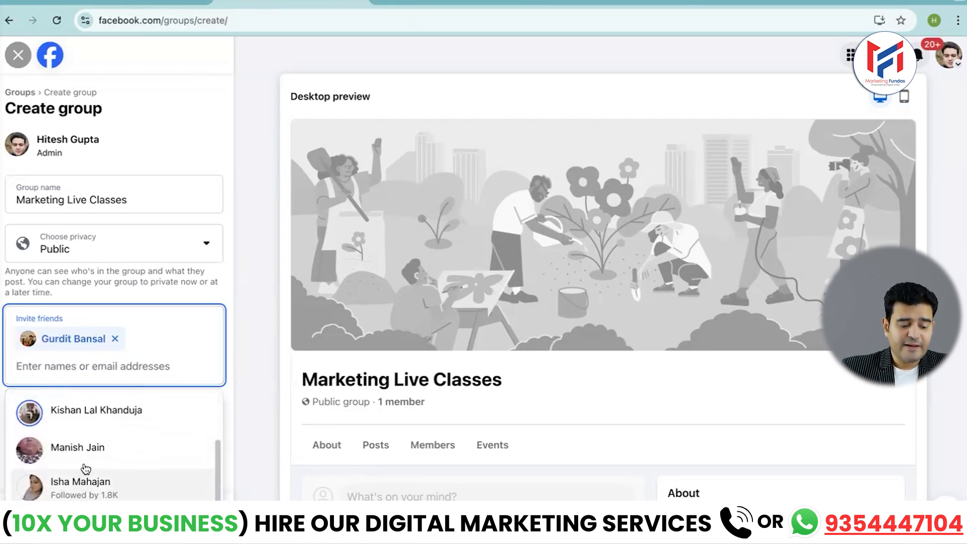
pyautogui.scroll(-3, 86, 468)
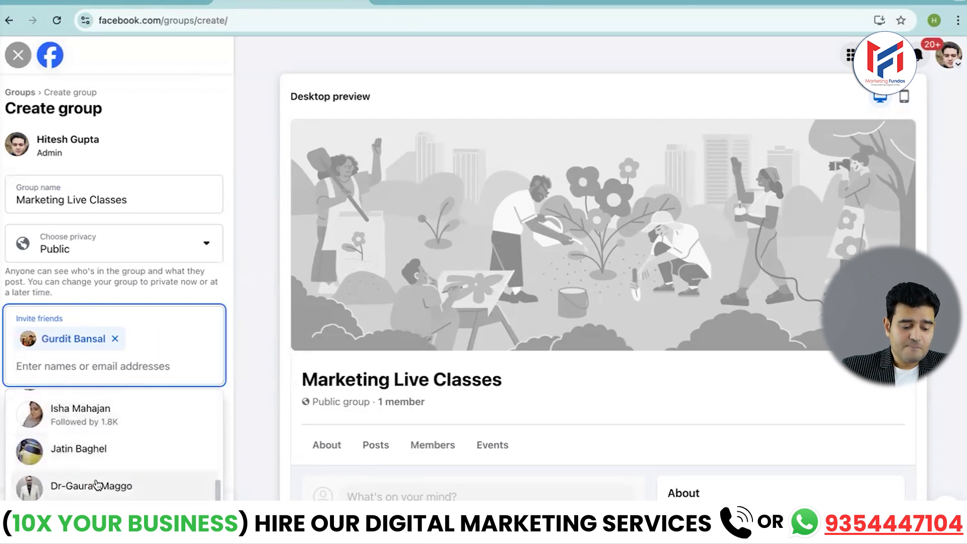
pyautogui.scroll(2, 94, 488)
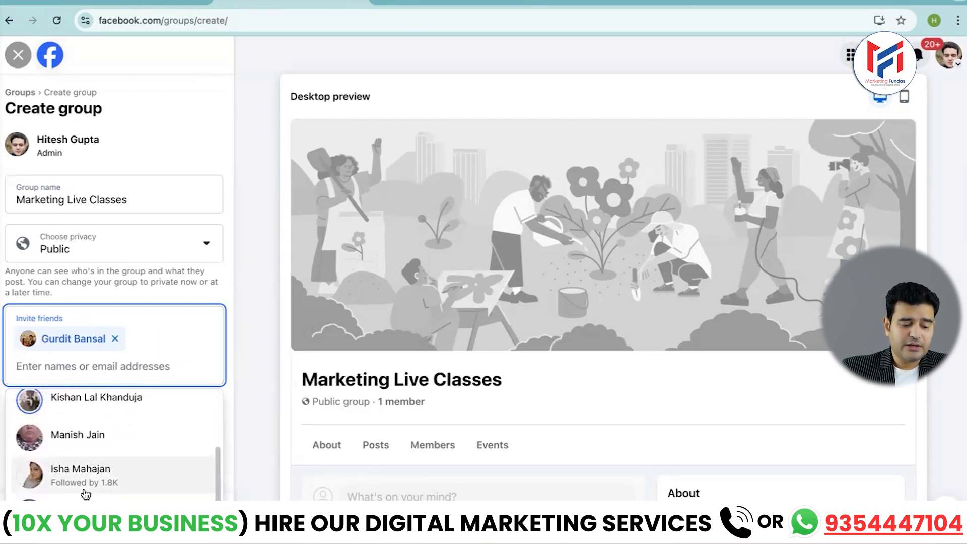
pyautogui.scroll(2, 86, 494)
pyautogui.click(88, 496)
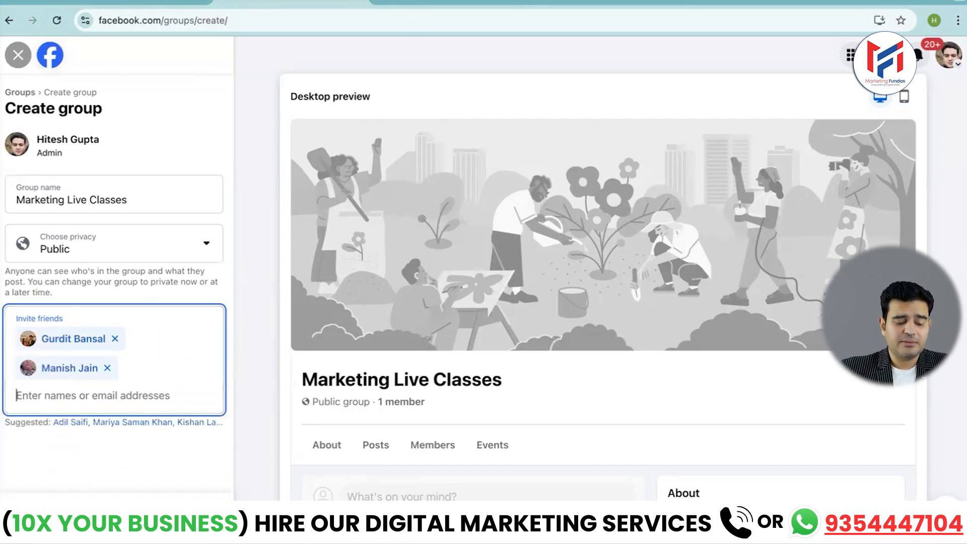
pyautogui.click(114, 515)
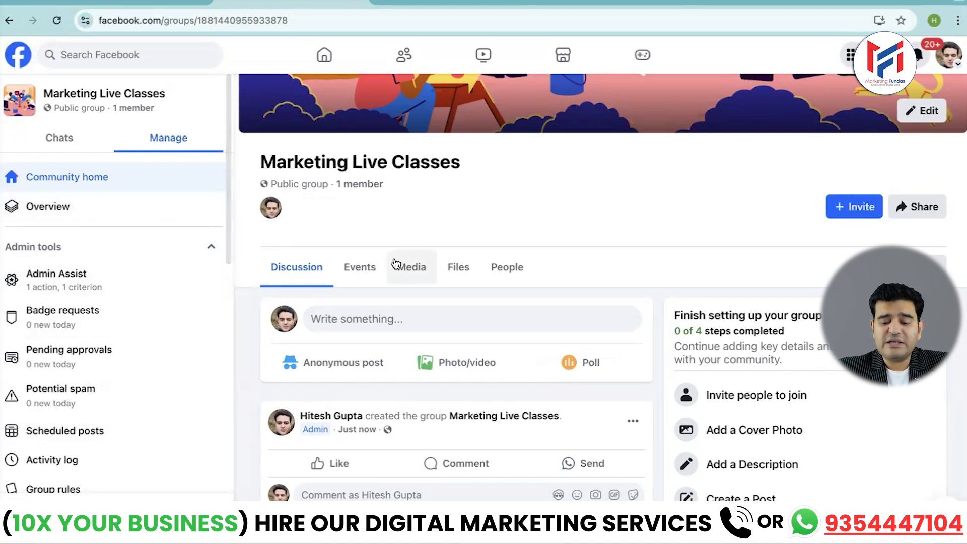
pyautogui.scroll(-1, 522, 235)
pyautogui.scroll(-2, 522, 235)
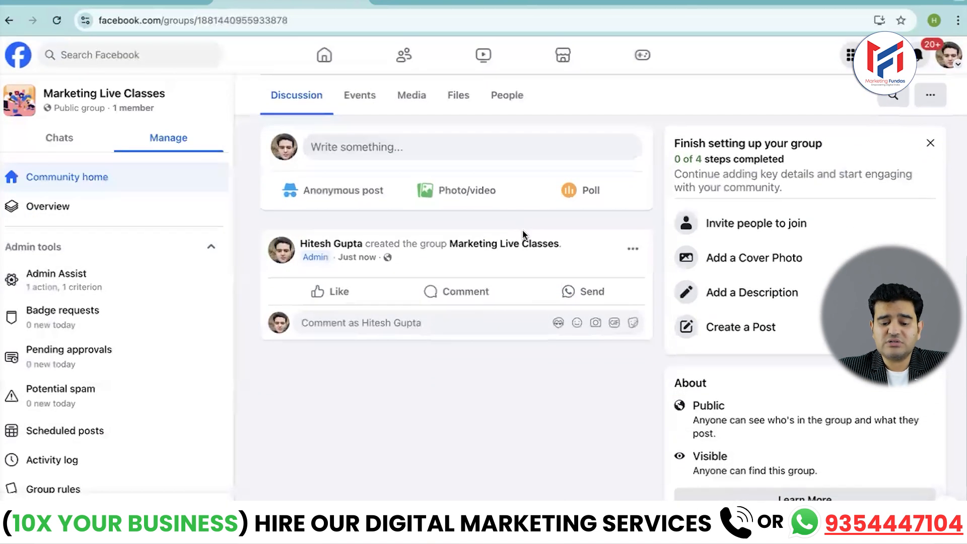
pyautogui.click(771, 300)
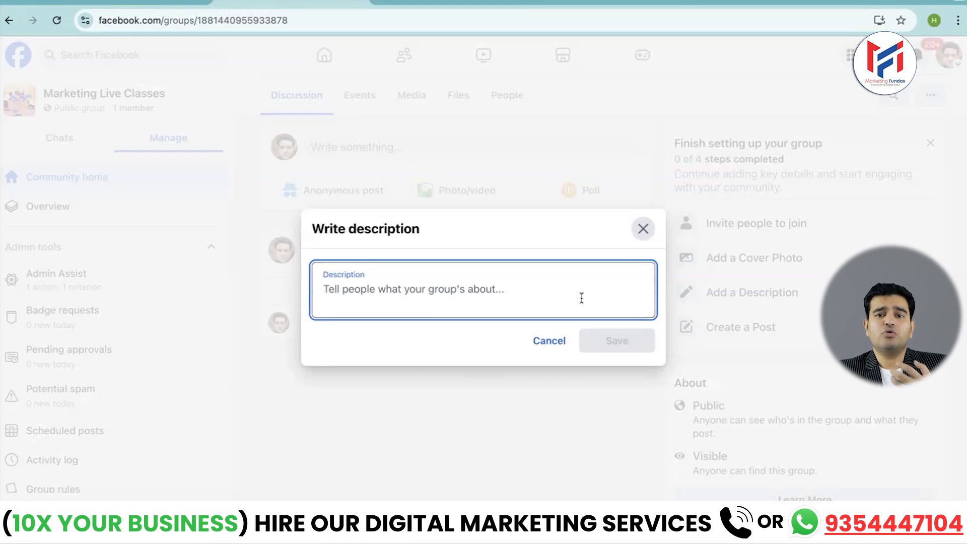
pyautogui.click(644, 229)
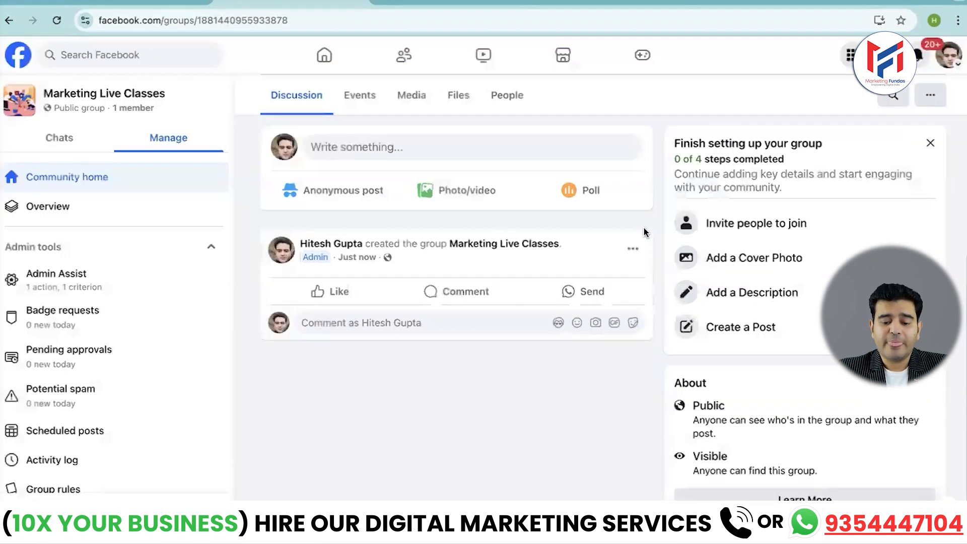
# Upload 1 (1).jpg from the Downloads folder as the group's cover photo and reposition the image.
pyautogui.click(729, 261)
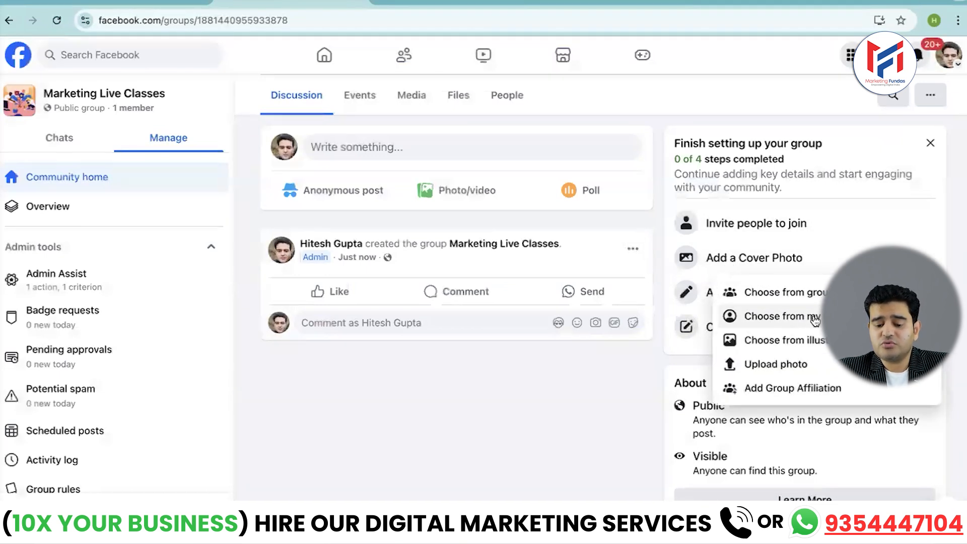
pyautogui.click(779, 364)
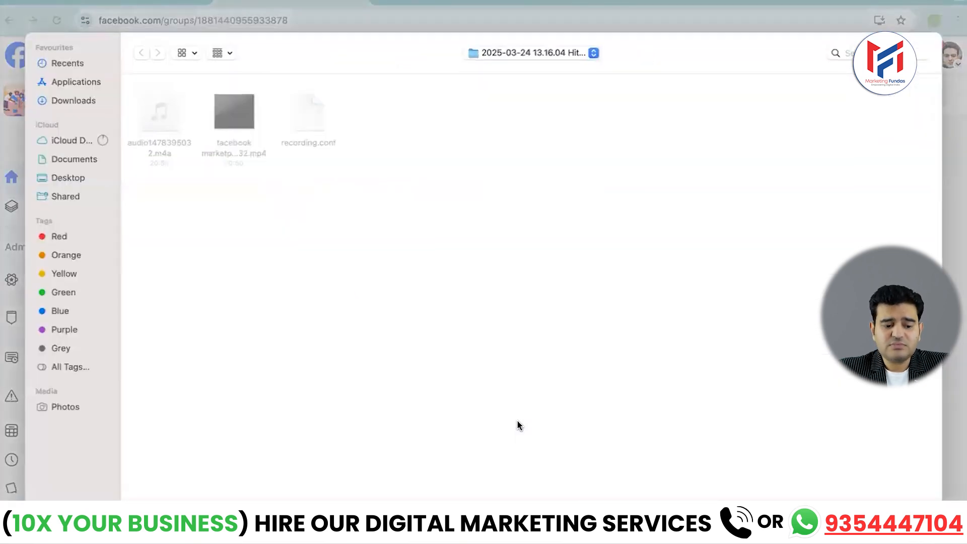
pyautogui.click(66, 101)
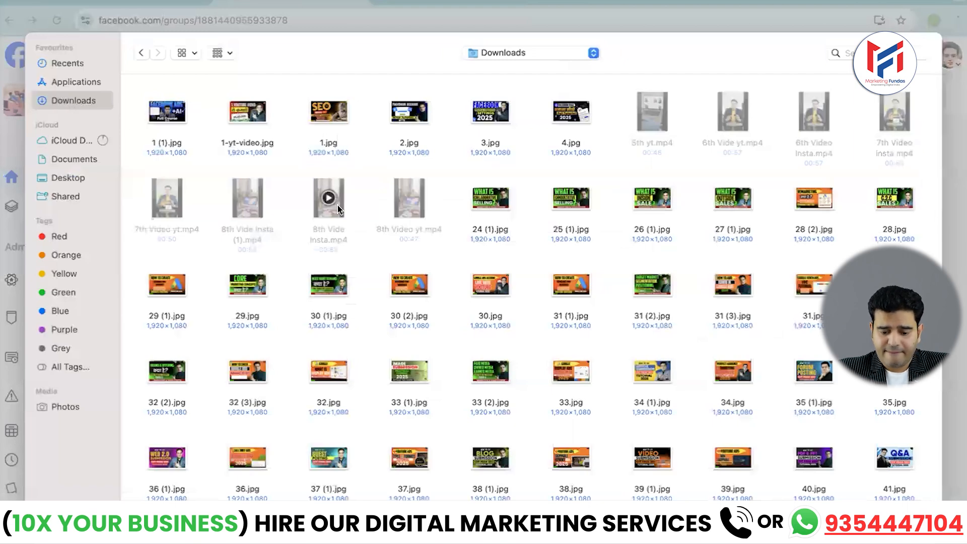
pyautogui.scroll(-5, 338, 205)
pyautogui.scroll(-10, 338, 208)
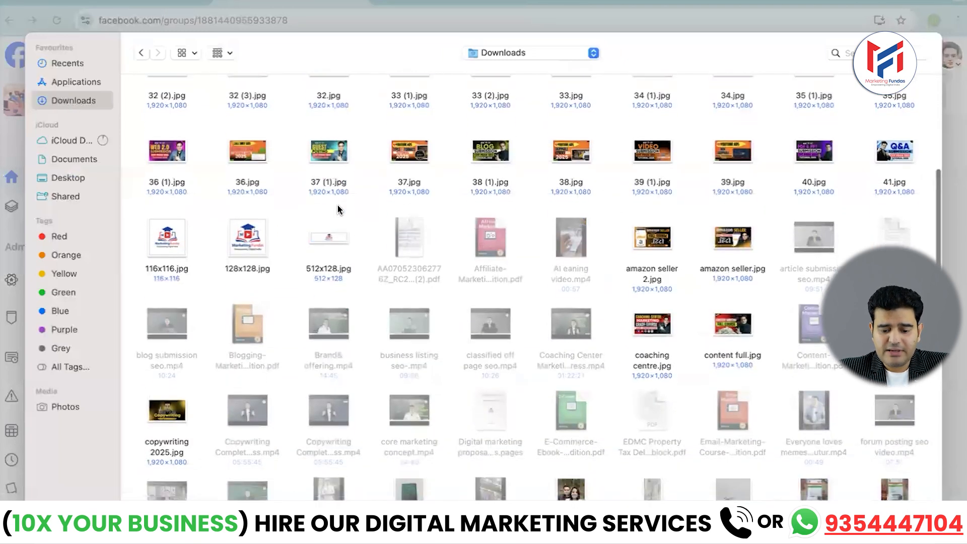
pyautogui.scroll(-3, 338, 205)
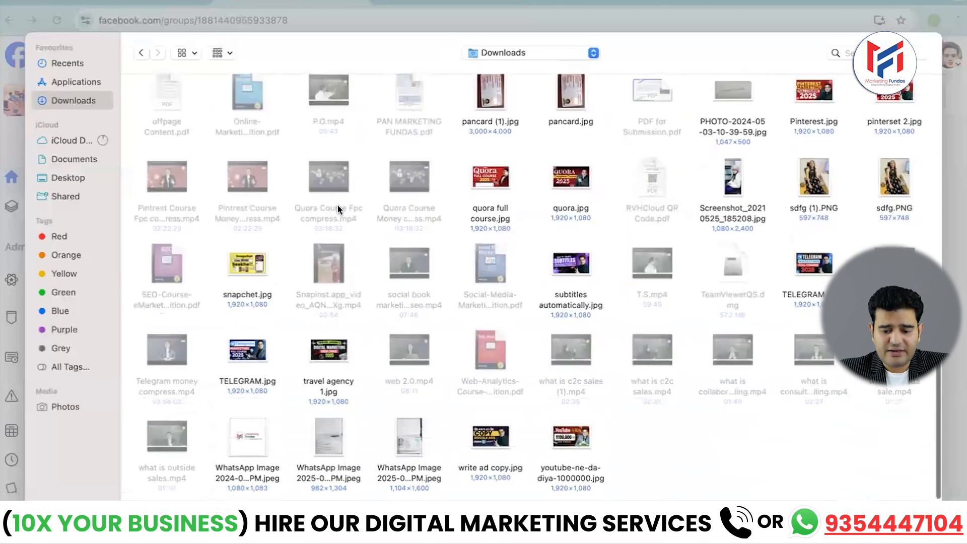
pyautogui.scroll(20, 337, 204)
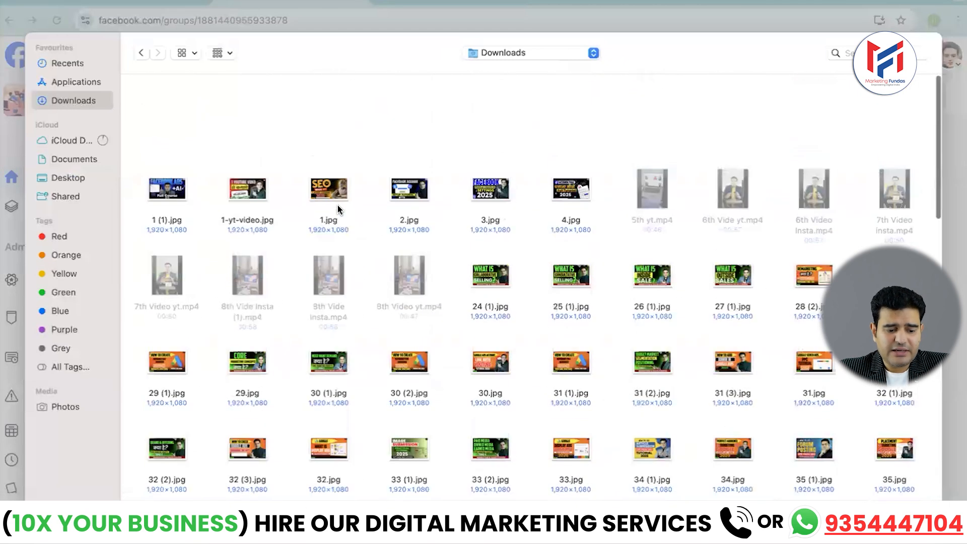
pyautogui.click(172, 108)
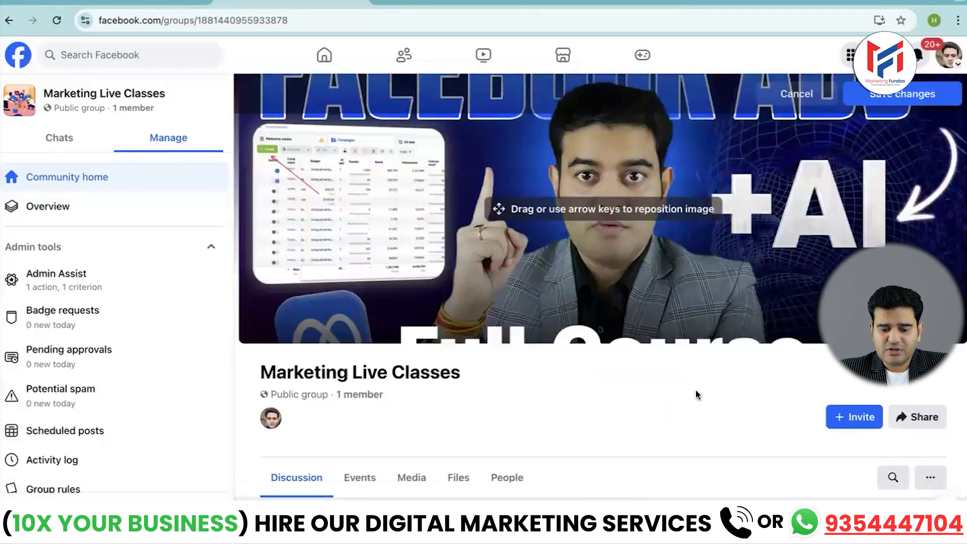
pyautogui.click(594, 321)
# Look over the group page with its cover photo, setup checklist and additional group options.
pyautogui.scroll(-6, 594, 321)
pyautogui.scroll(5, 594, 322)
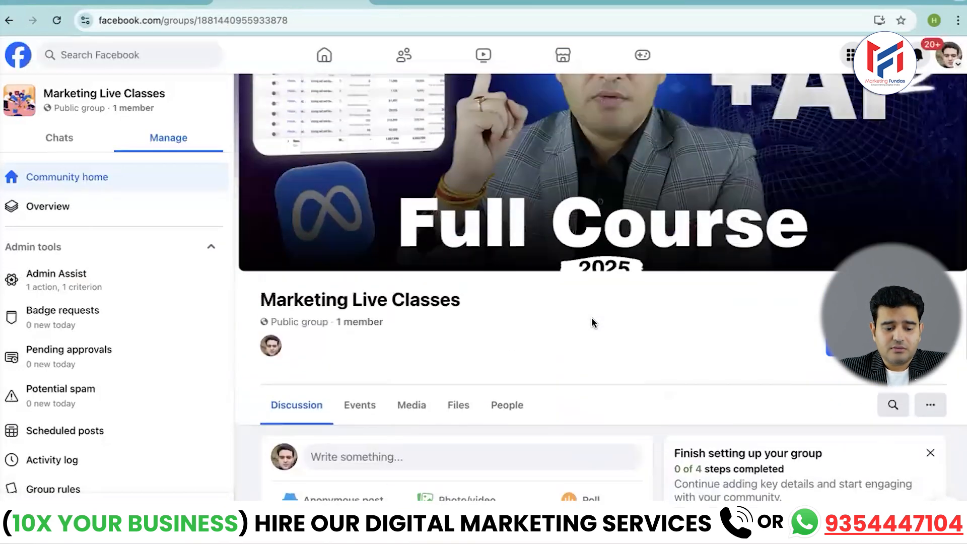
pyautogui.scroll(1, 534, 355)
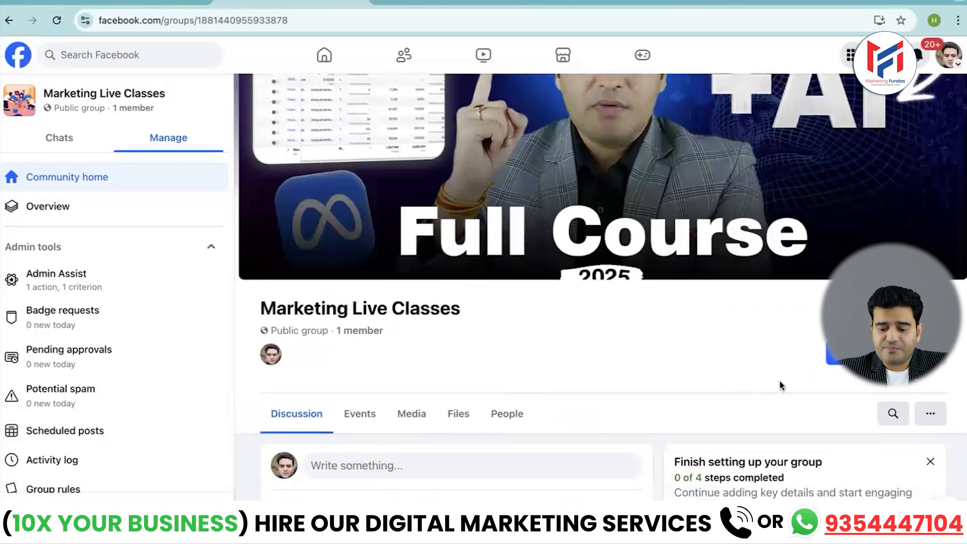
pyautogui.scroll(-5, 780, 385)
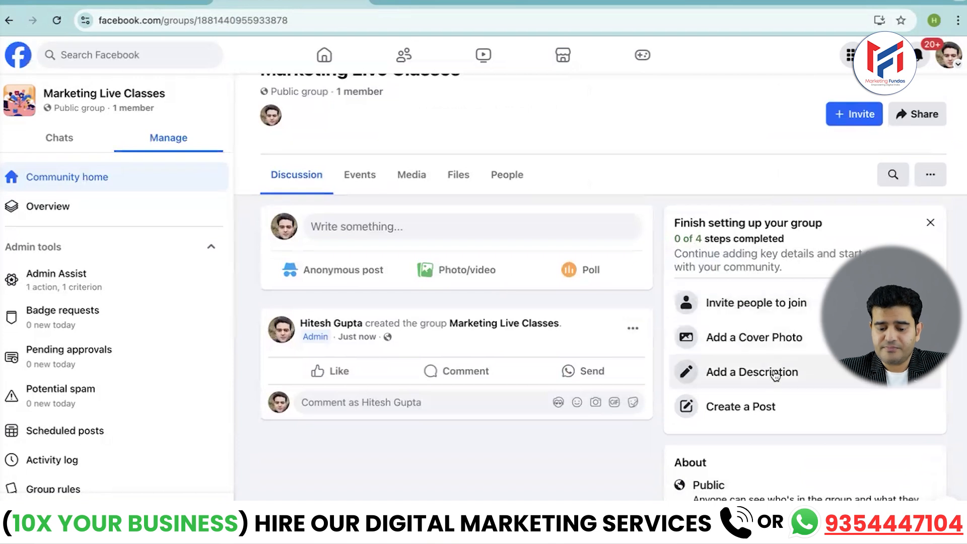
pyautogui.click(934, 174)
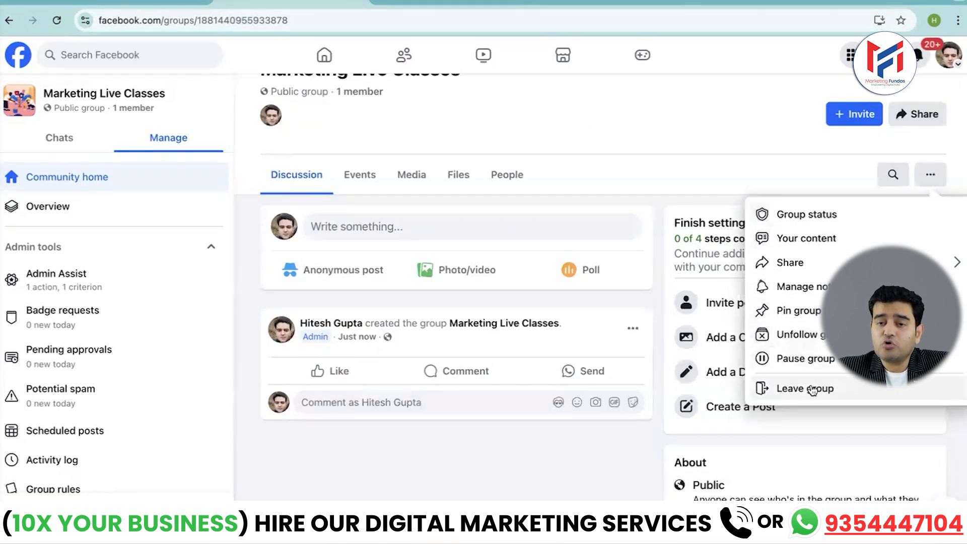
pyautogui.click(752, 135)
# Open the group's name and description for editing in the group settings.
pyautogui.scroll(-10, 185, 292)
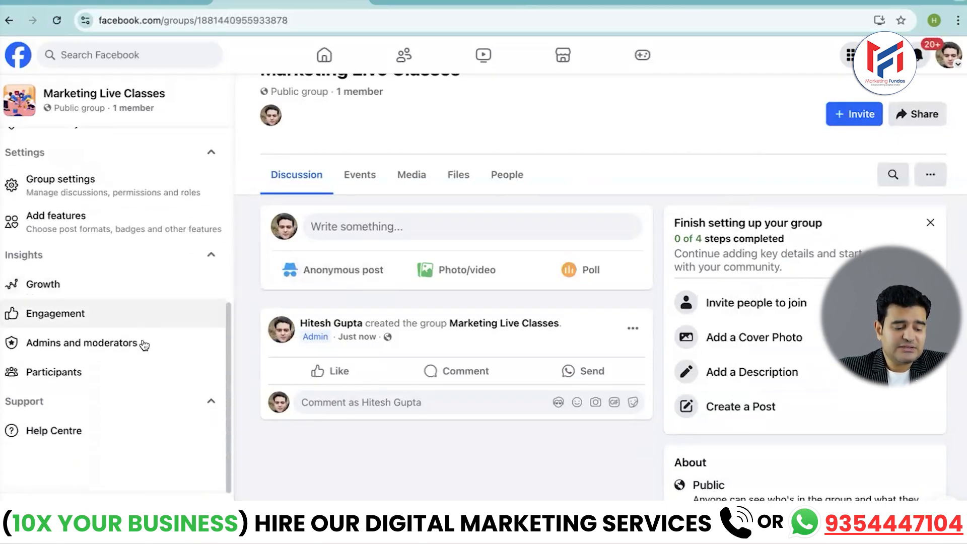
pyautogui.scroll(3, 82, 347)
pyautogui.click(70, 297)
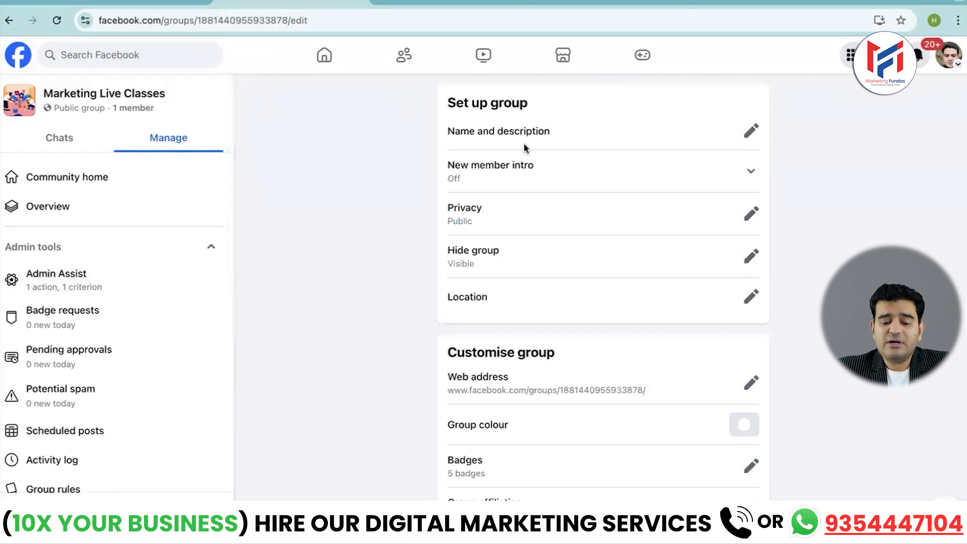
pyautogui.click(751, 130)
pyautogui.click(529, 214)
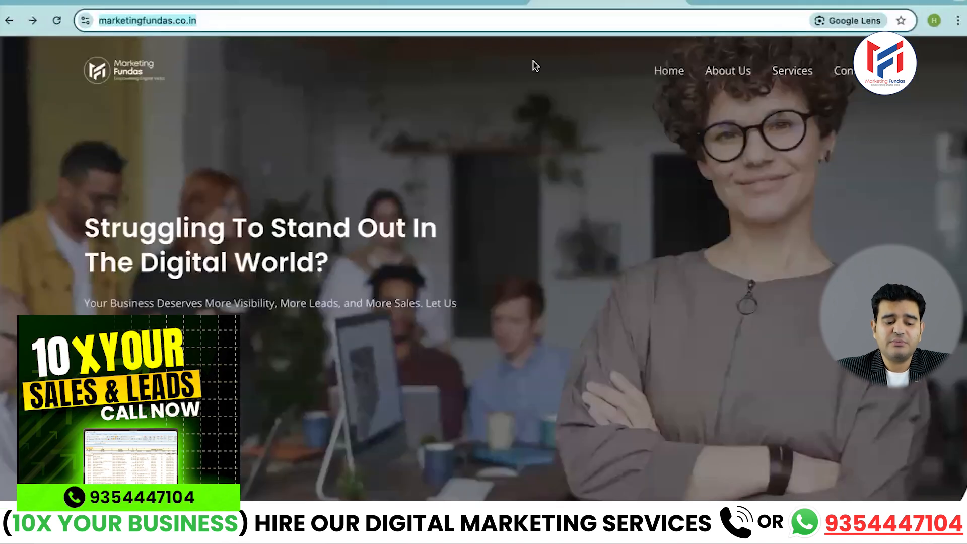
# Open the About Us page of marketingfundas.co.in and copy the first paragraph under About Marketing Fundas.
pyautogui.click(728, 73)
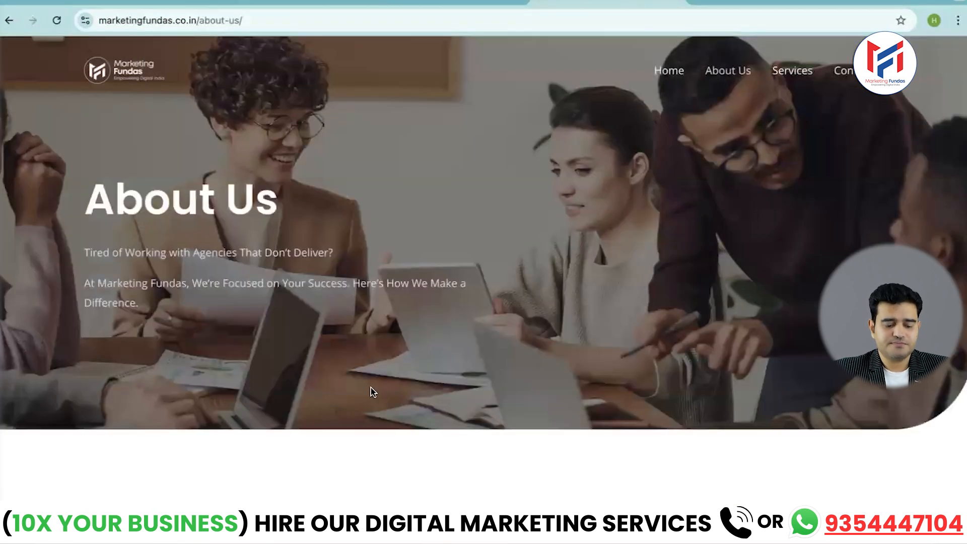
pyautogui.scroll(-5, 377, 393)
pyautogui.moveTo(371, 372); pyautogui.dragTo(86, 320)
pyautogui.hotkey('ctrl', 'c')
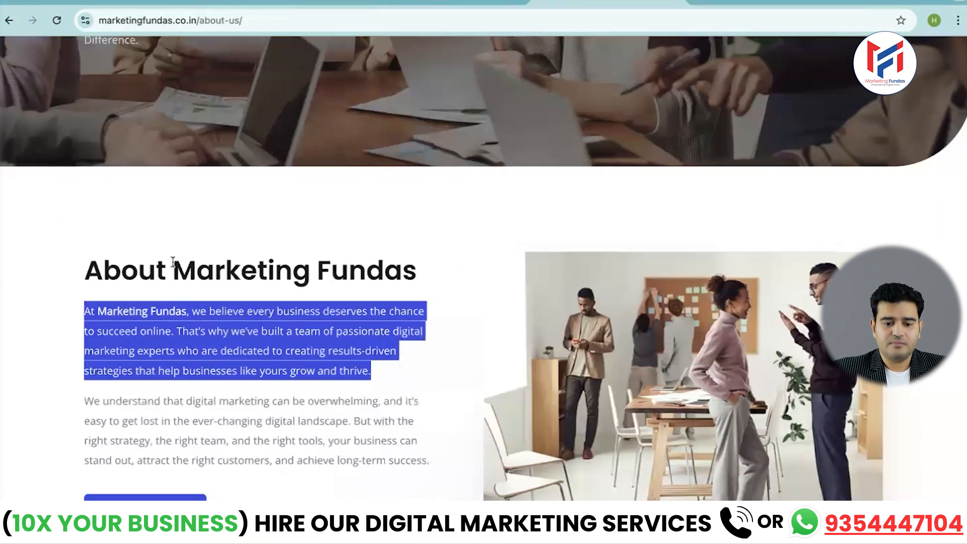
# Paste the copied About Marketing Fundas paragraph into the Marketing Live Classes group's description and save it.
pyautogui.click(333, 9)
pyautogui.click(466, 192)
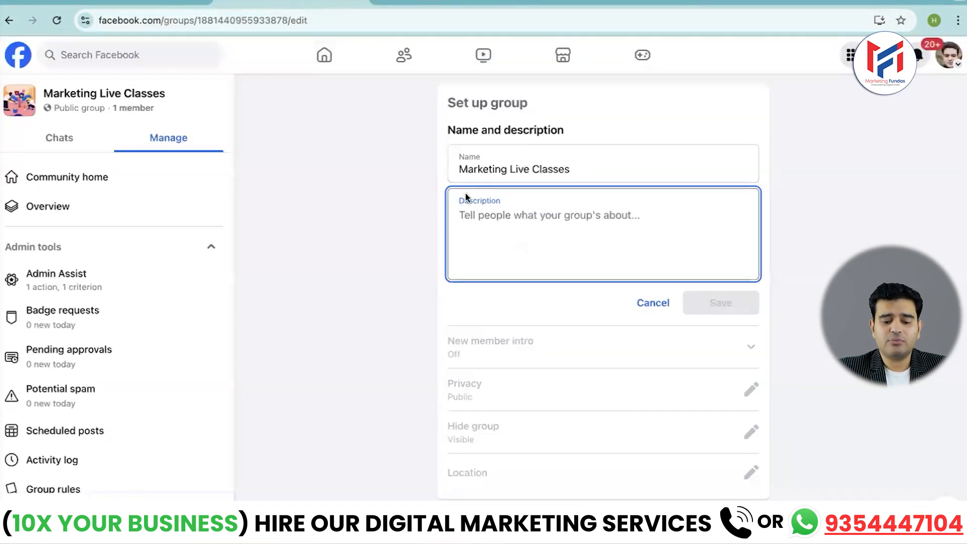
pyautogui.hotkey('ctrl', 'v')
pyautogui.click(726, 309)
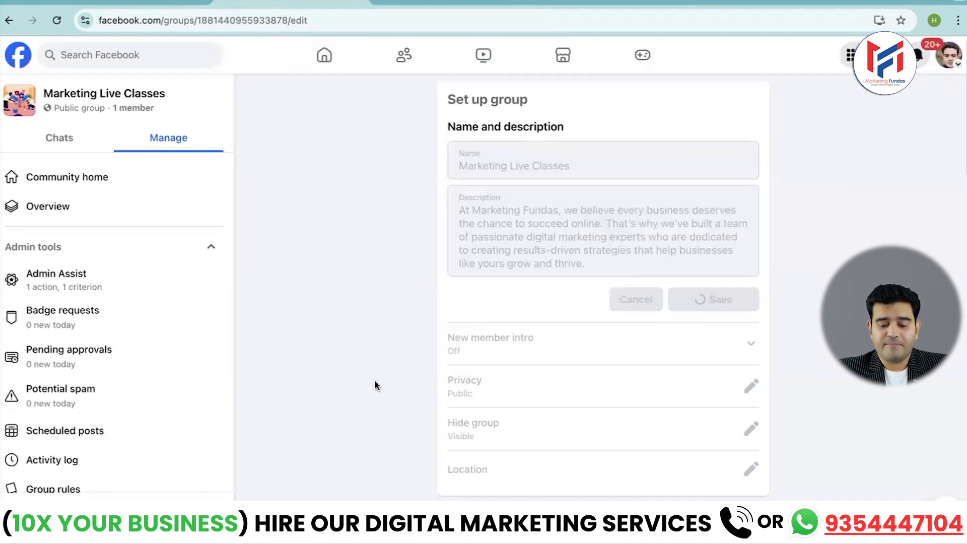
# Open the new member intro editor to view its picture and message options, and close it without publishing.
pyautogui.scroll(-3, 375, 381)
pyautogui.scroll(3, 499, 236)
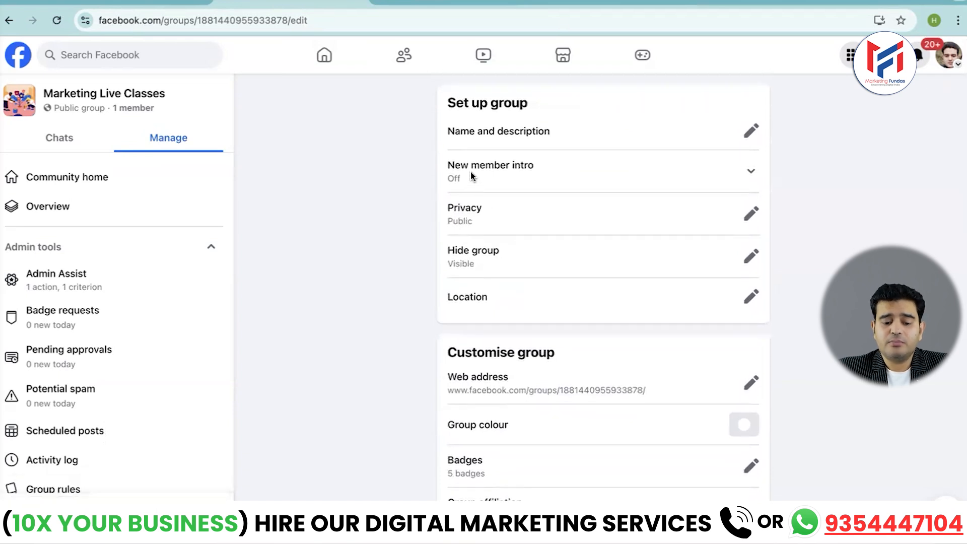
pyautogui.click(751, 174)
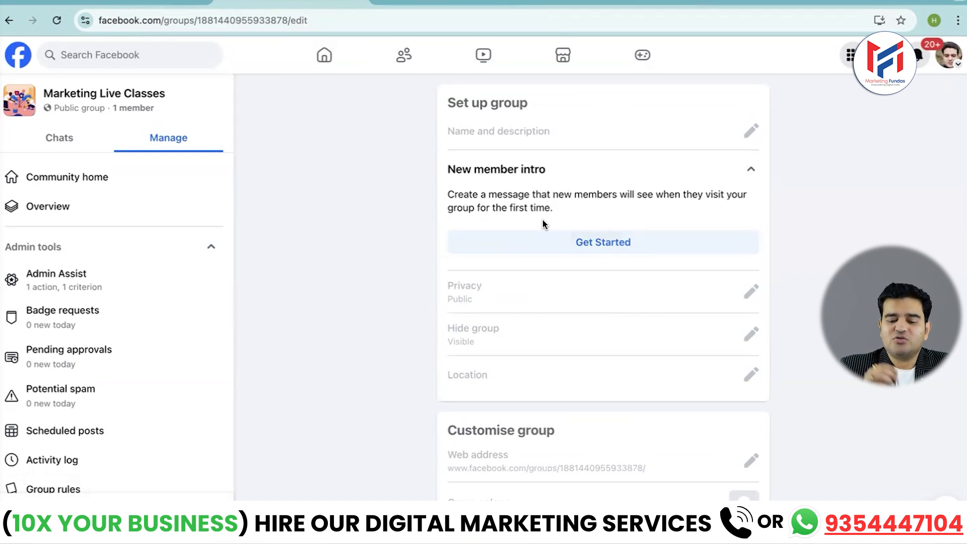
pyautogui.click(588, 242)
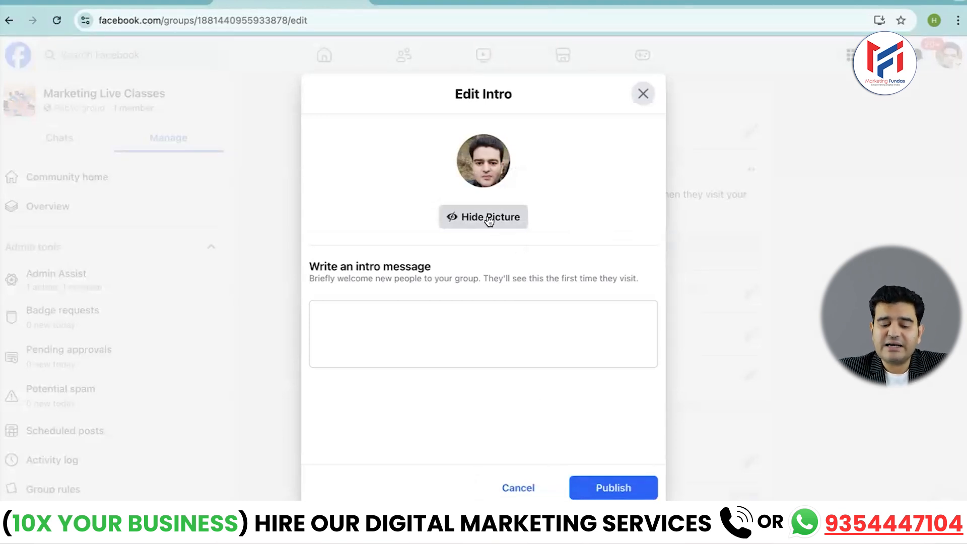
pyautogui.click(642, 95)
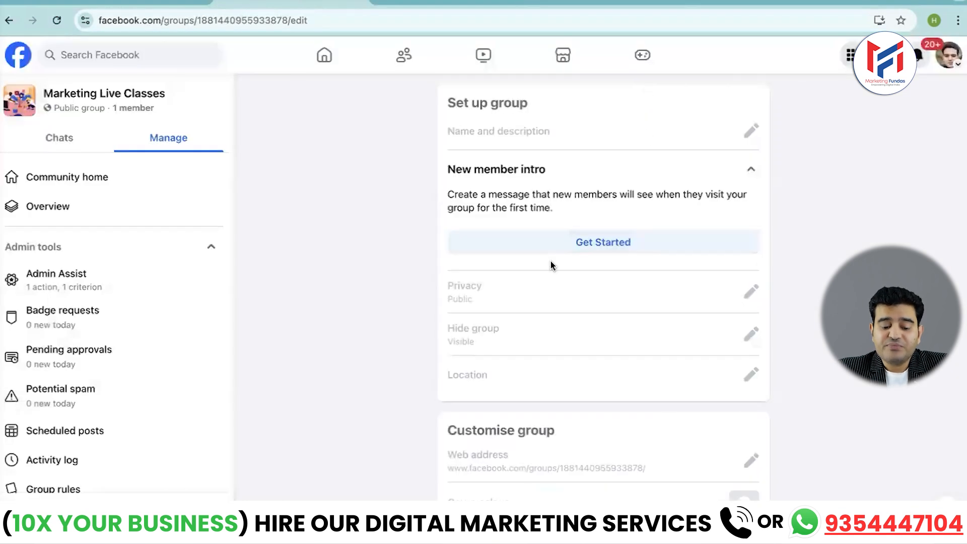
pyautogui.scroll(-1, 552, 266)
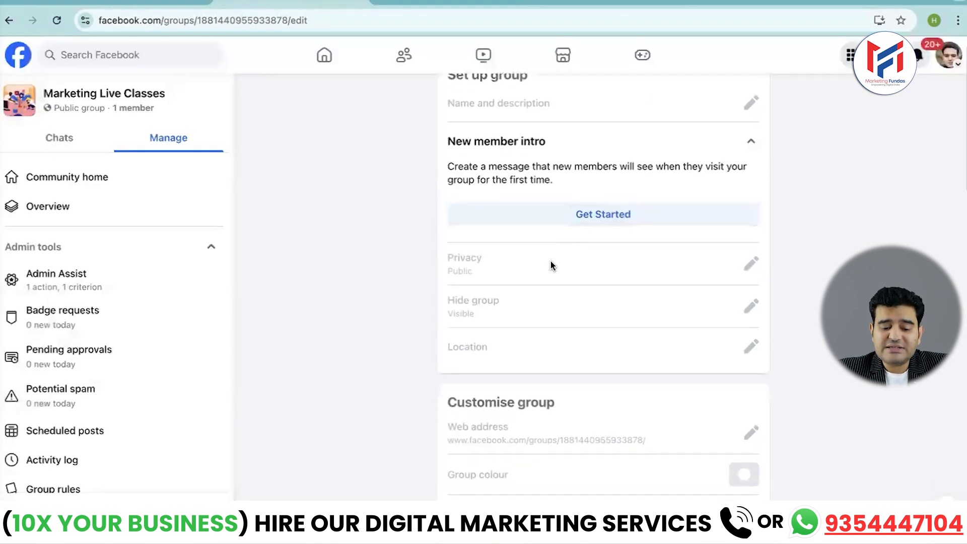
pyautogui.click(756, 143)
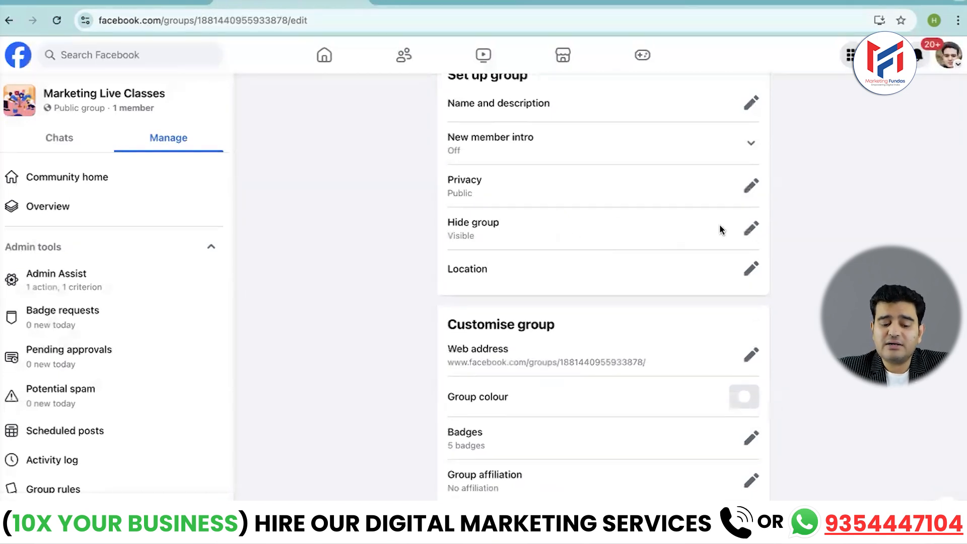
# Review the group's privacy, visibility, location, customisation, participation and discussion settings, plus the features listed under Added to group.
pyautogui.scroll(-2, 583, 270)
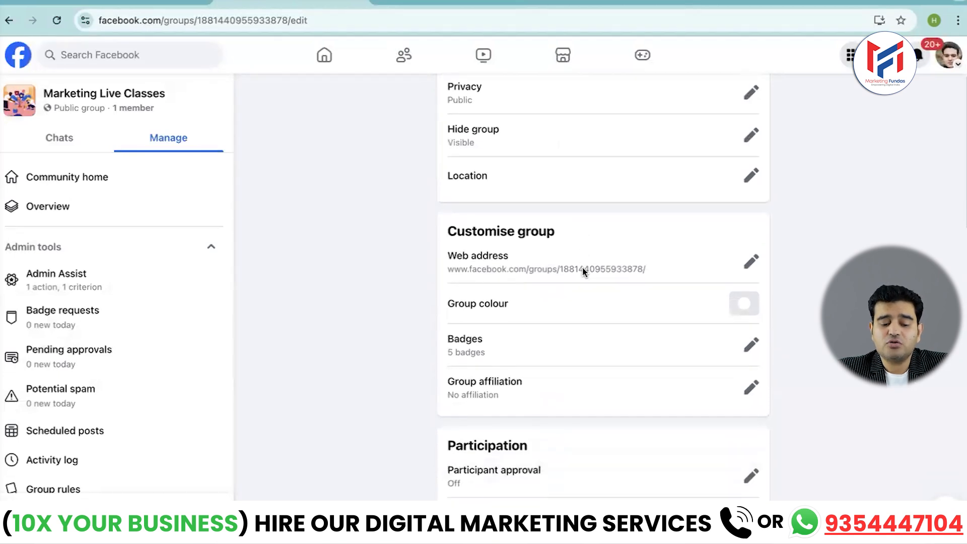
pyautogui.scroll(1, 646, 202)
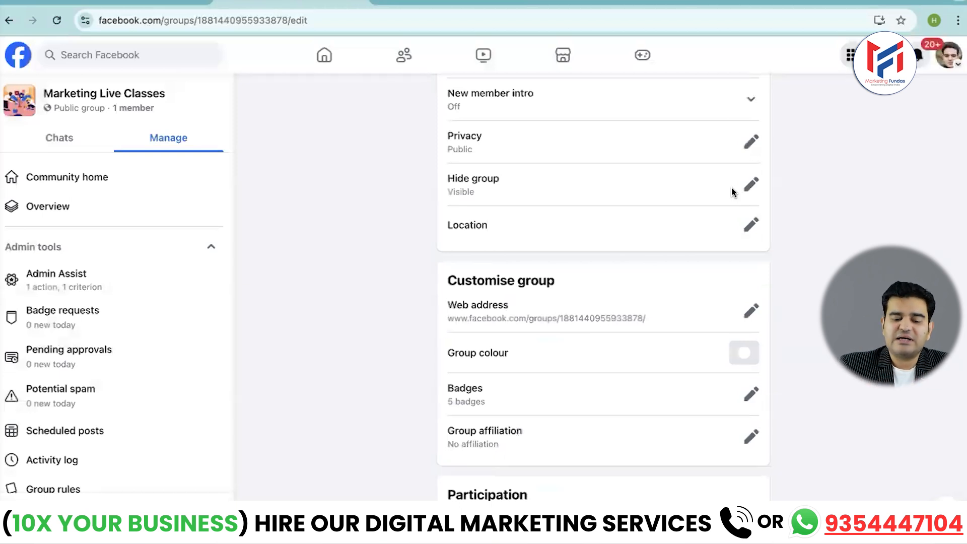
pyautogui.scroll(-1, 682, 207)
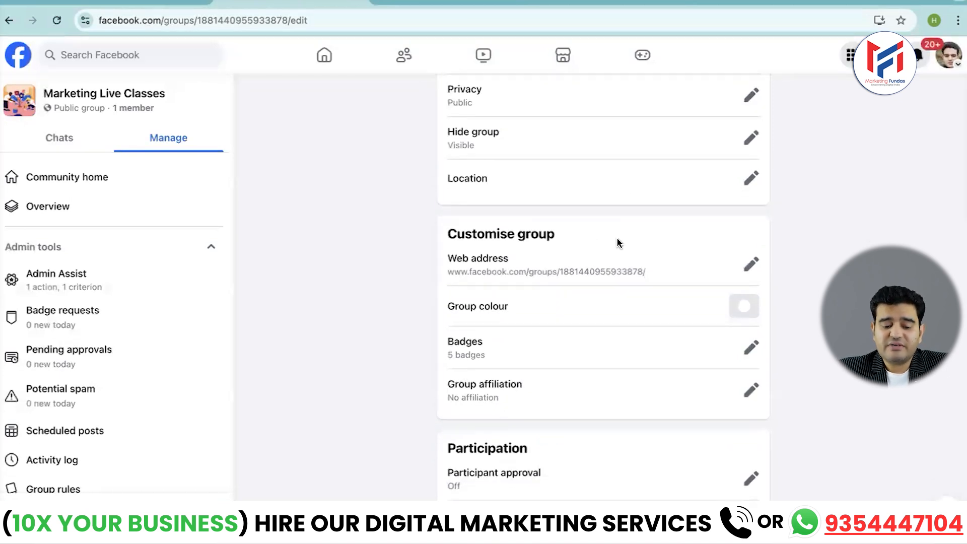
pyautogui.scroll(-2, 618, 242)
pyautogui.scroll(-1, 544, 207)
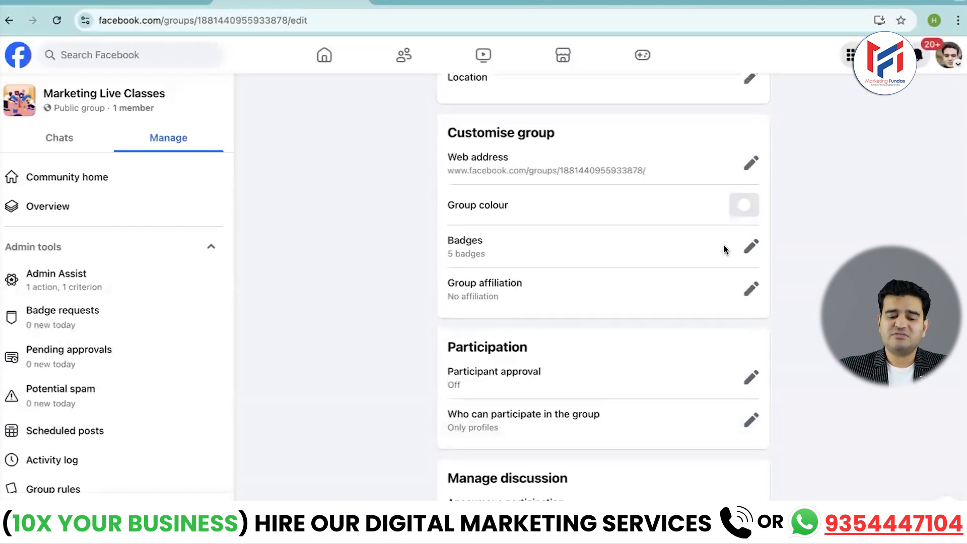
pyautogui.scroll(-3, 663, 253)
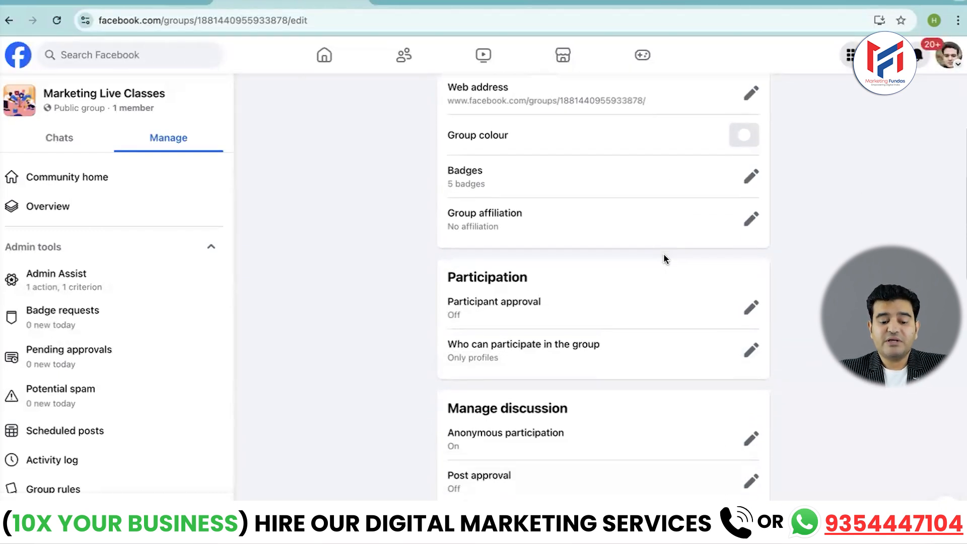
pyautogui.scroll(-3, 640, 230)
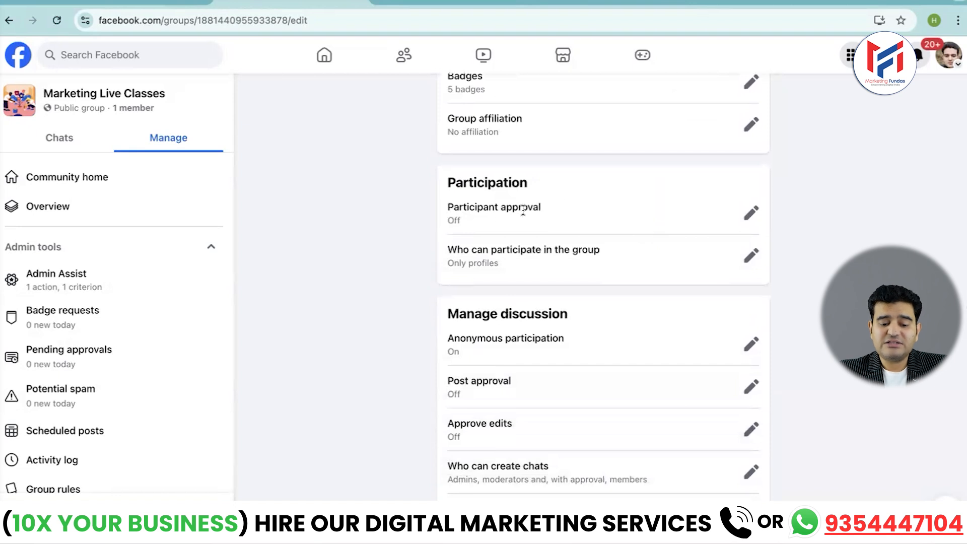
pyautogui.scroll(-4, 560, 264)
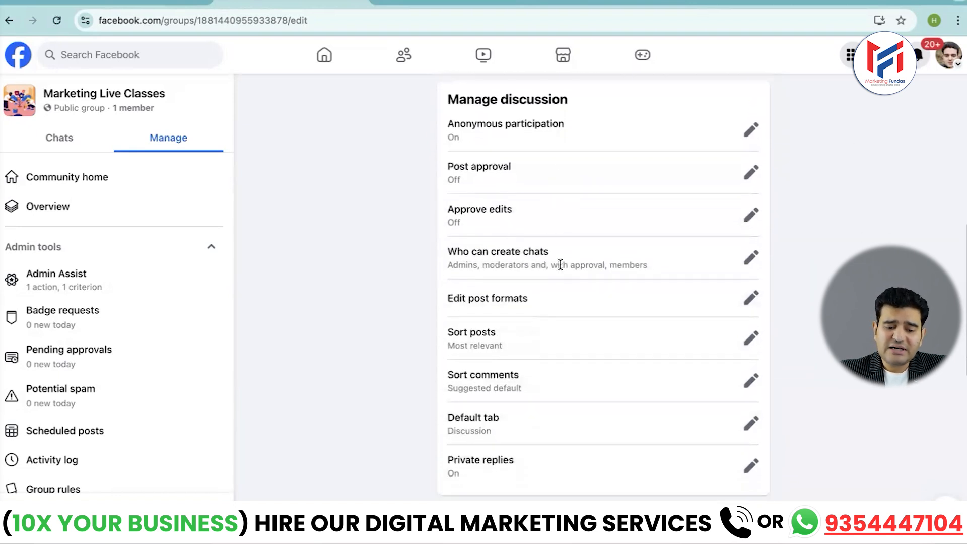
pyautogui.scroll(1, 552, 176)
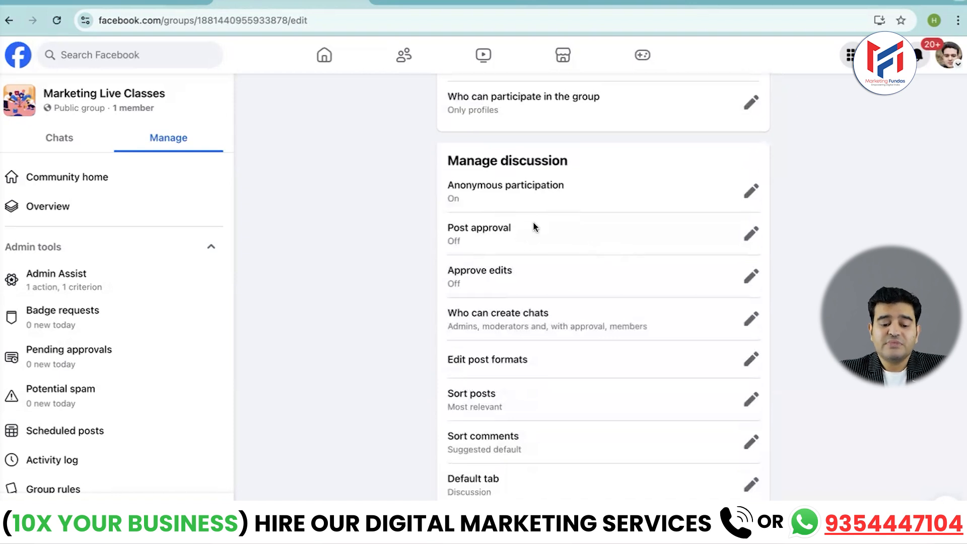
pyautogui.scroll(-1, 503, 201)
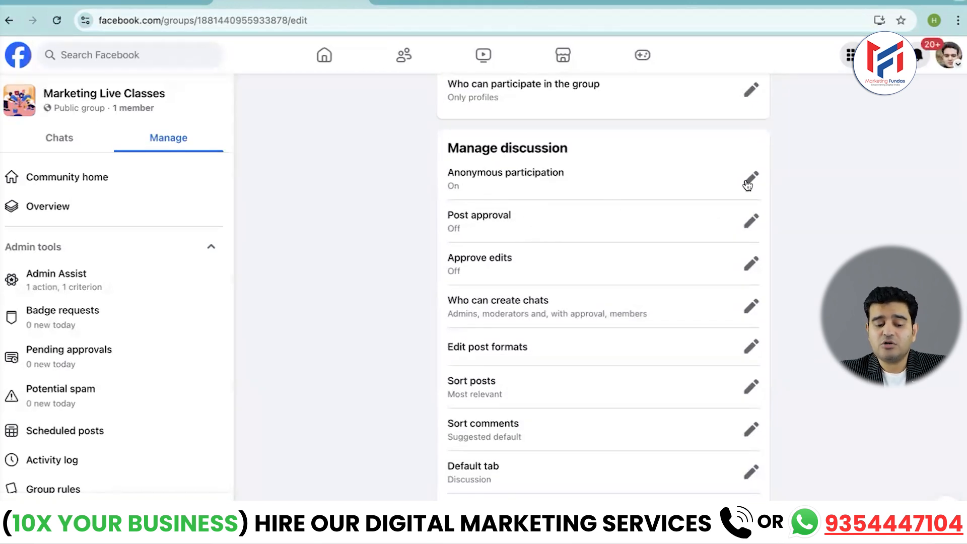
pyautogui.scroll(-3, 666, 277)
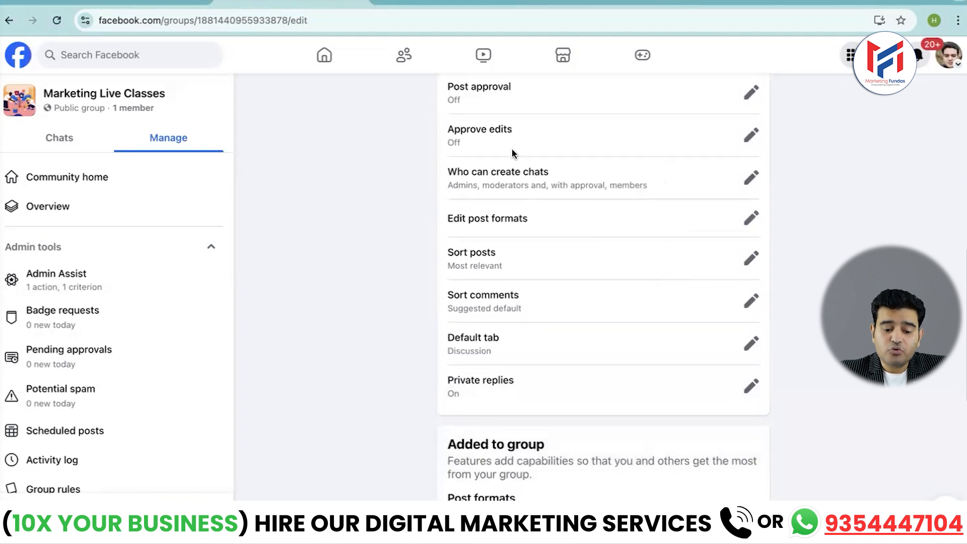
pyautogui.scroll(-3, 492, 370)
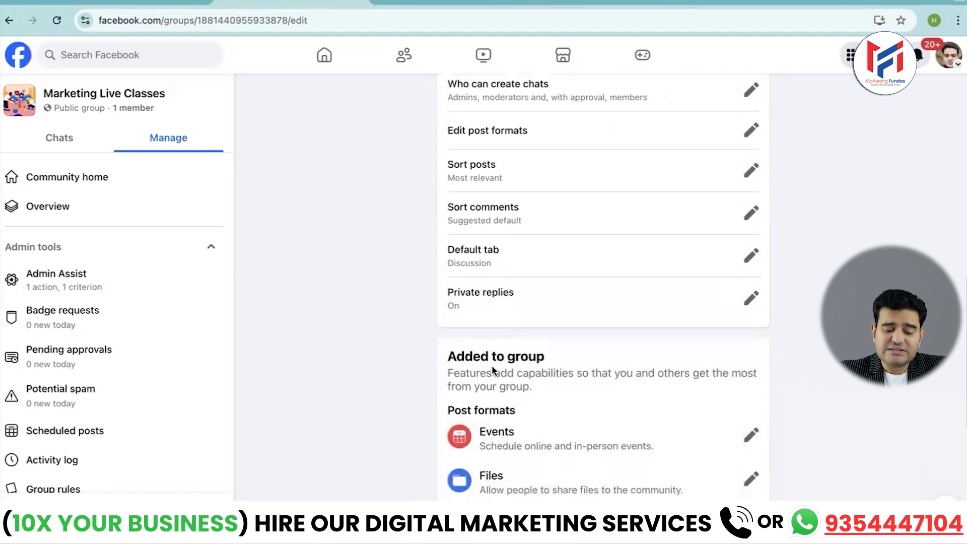
pyautogui.scroll(-3, 492, 367)
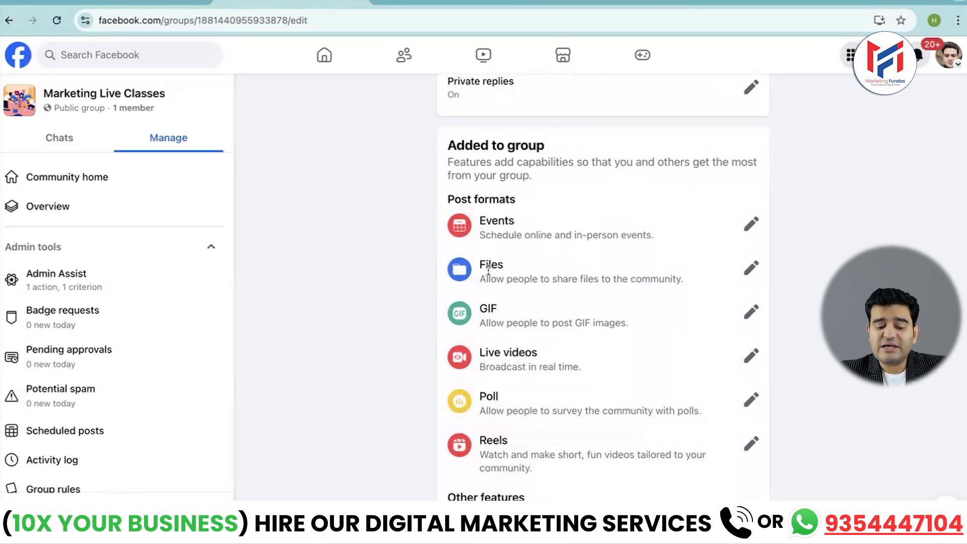
pyautogui.scroll(-3, 573, 310)
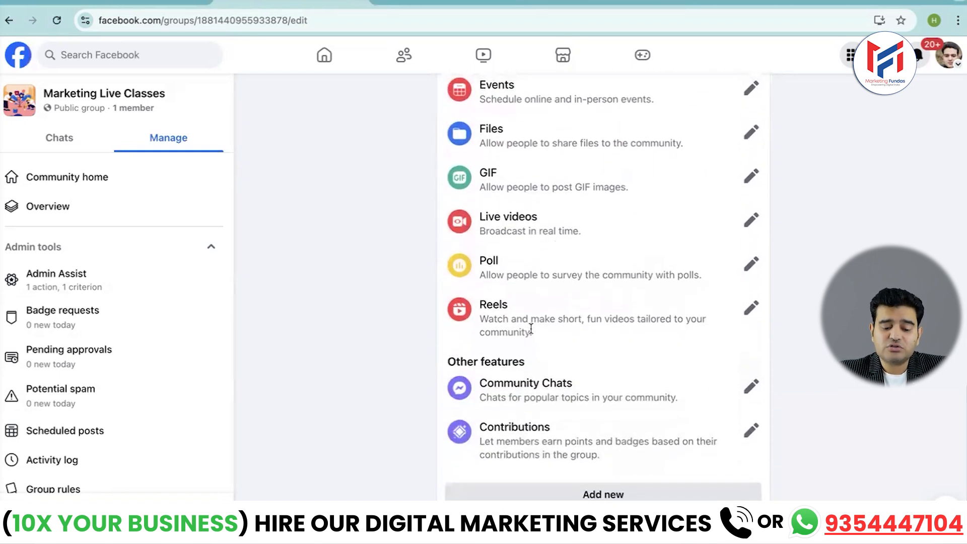
pyautogui.scroll(10, 398, 289)
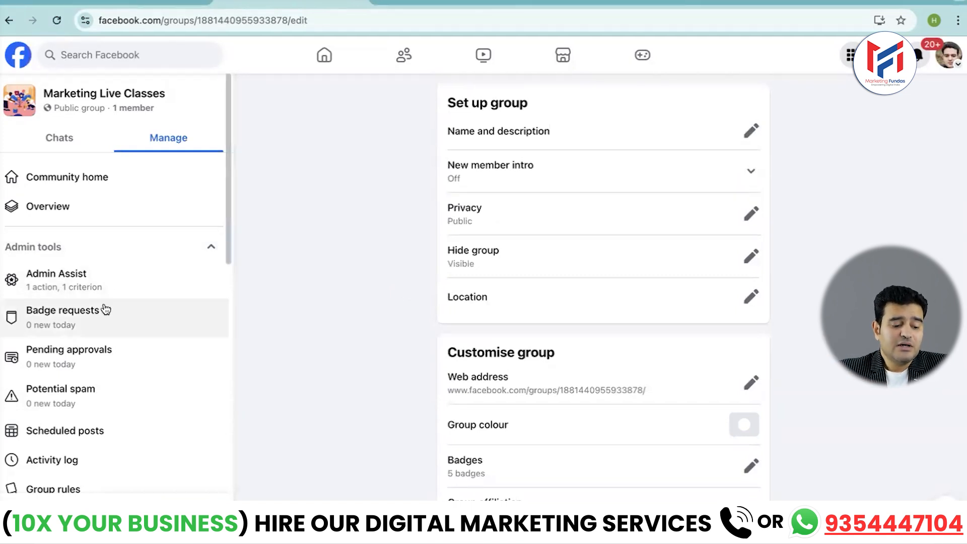
# Open the group's Add features page and look through its post formats, feature sets and other features.
pyautogui.scroll(-9, 104, 309)
pyautogui.scroll(-2, 104, 309)
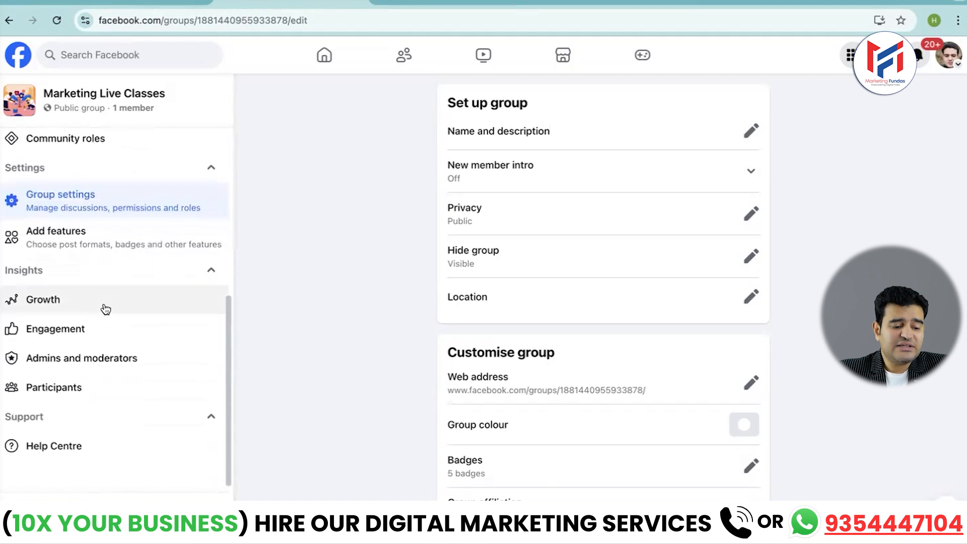
pyautogui.click(69, 235)
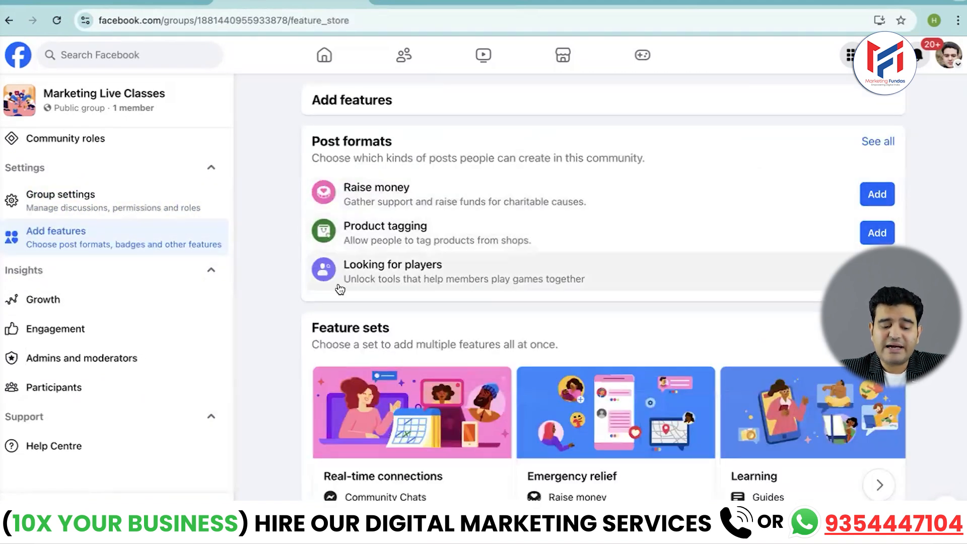
pyautogui.scroll(-3, 305, 321)
pyautogui.scroll(-5, 303, 322)
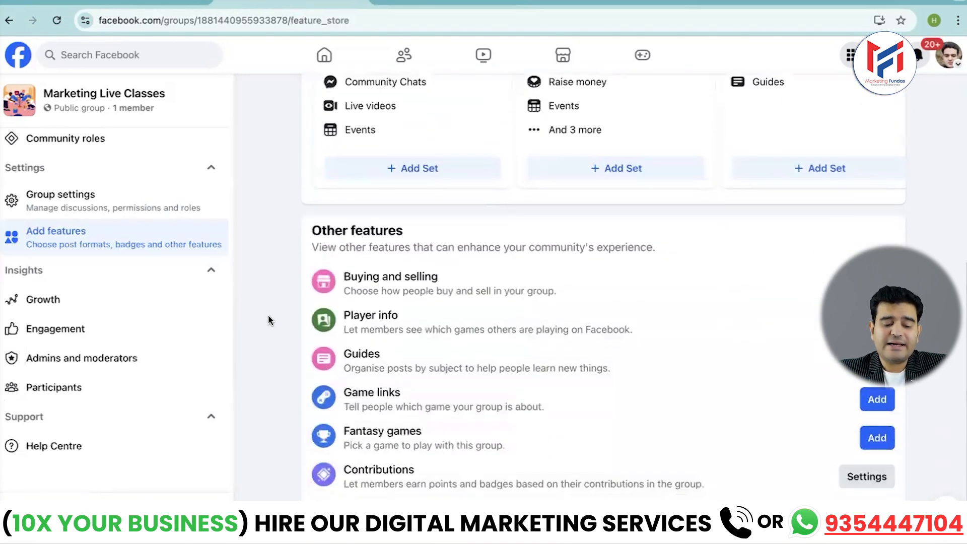
pyautogui.scroll(8, 270, 320)
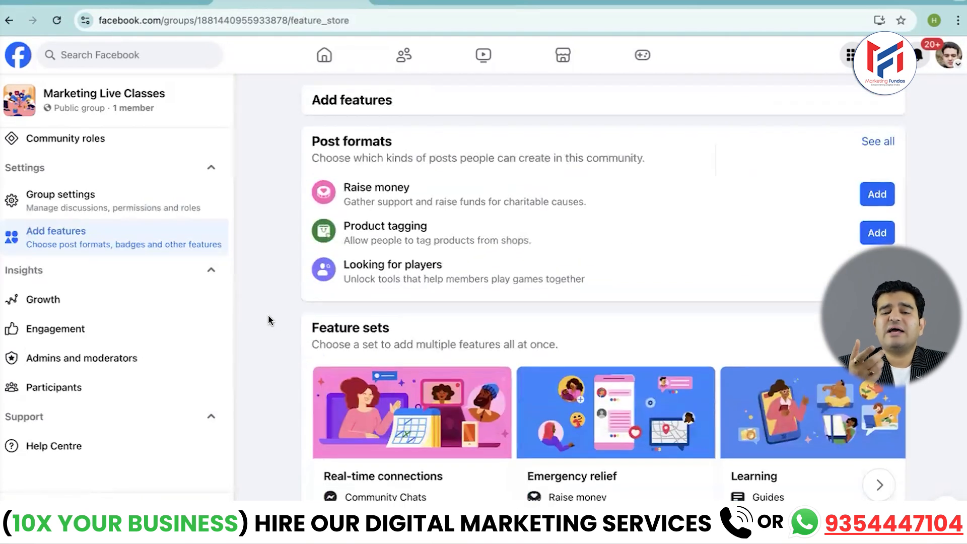